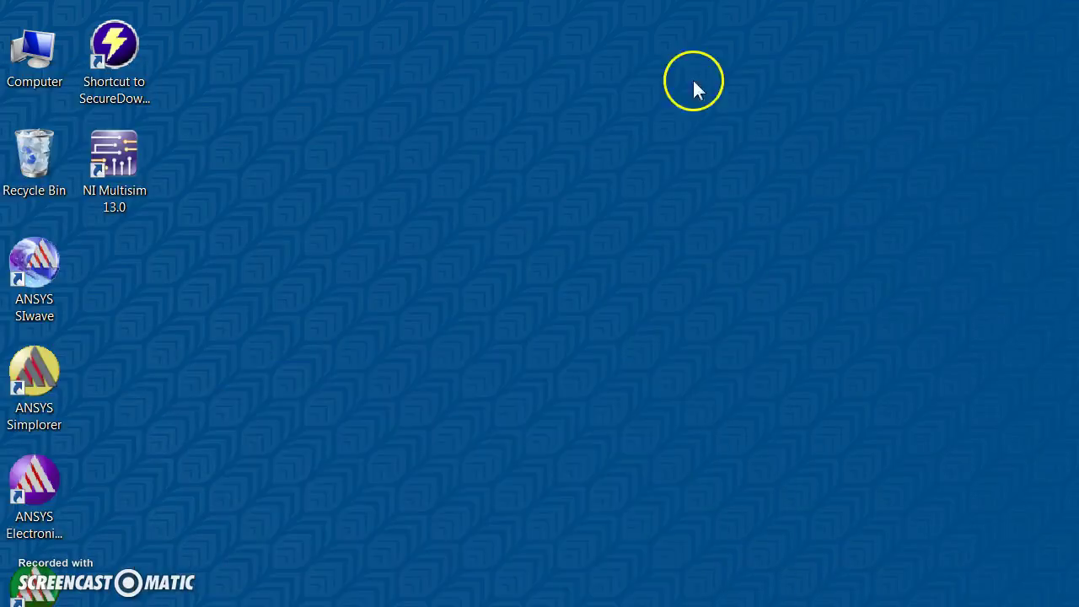
# Step: Launch NI Multisim 13.0 from its desktop shortcut to get a blank Design1 schematic
pyautogui.doubleClick(116, 160)
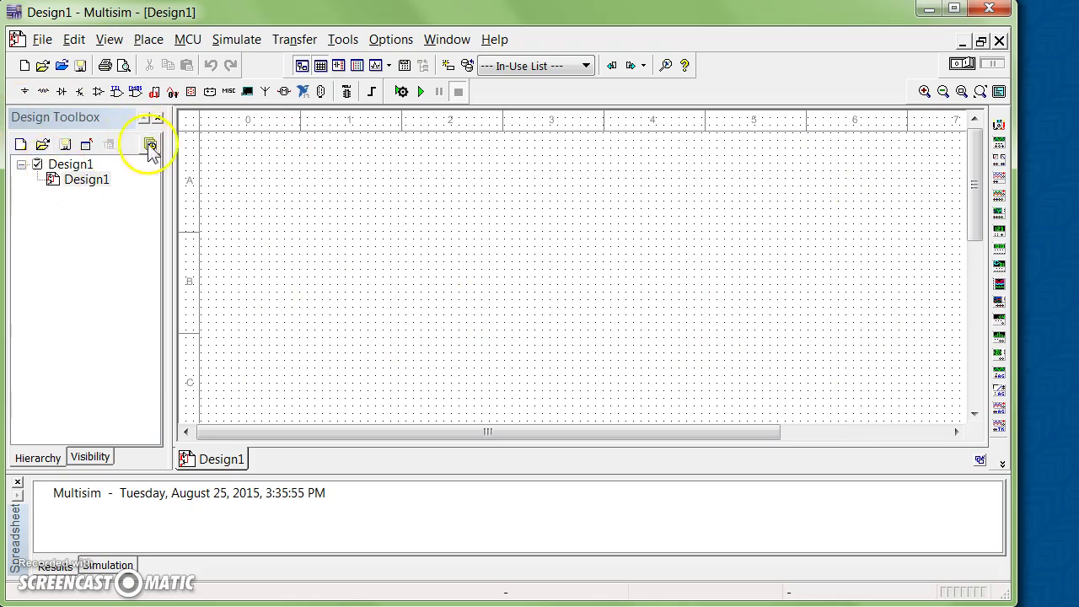
pyautogui.click(99, 127)
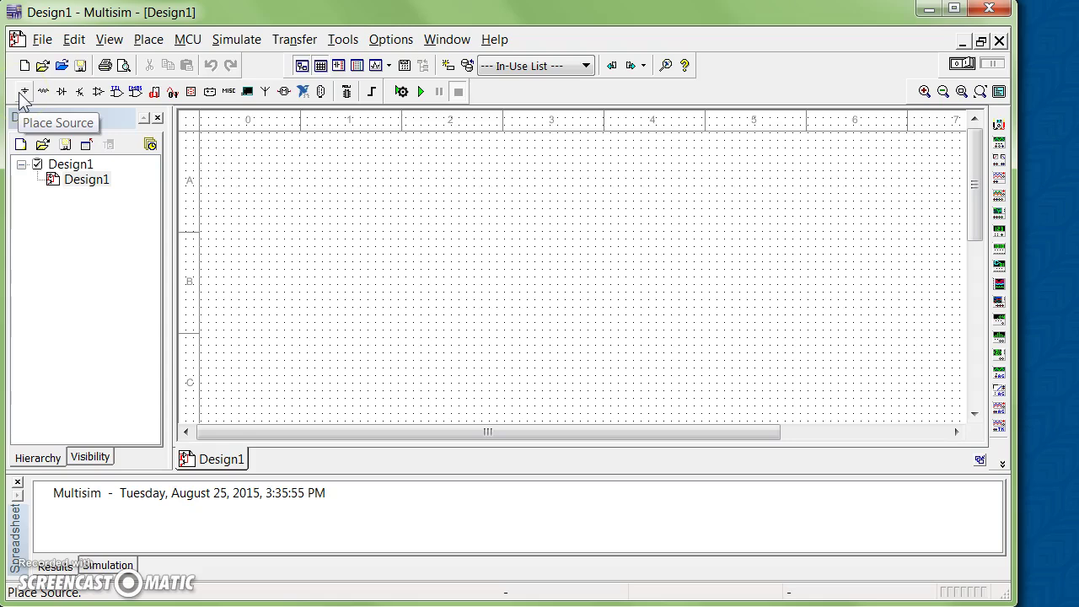
pyautogui.click(49, 93)
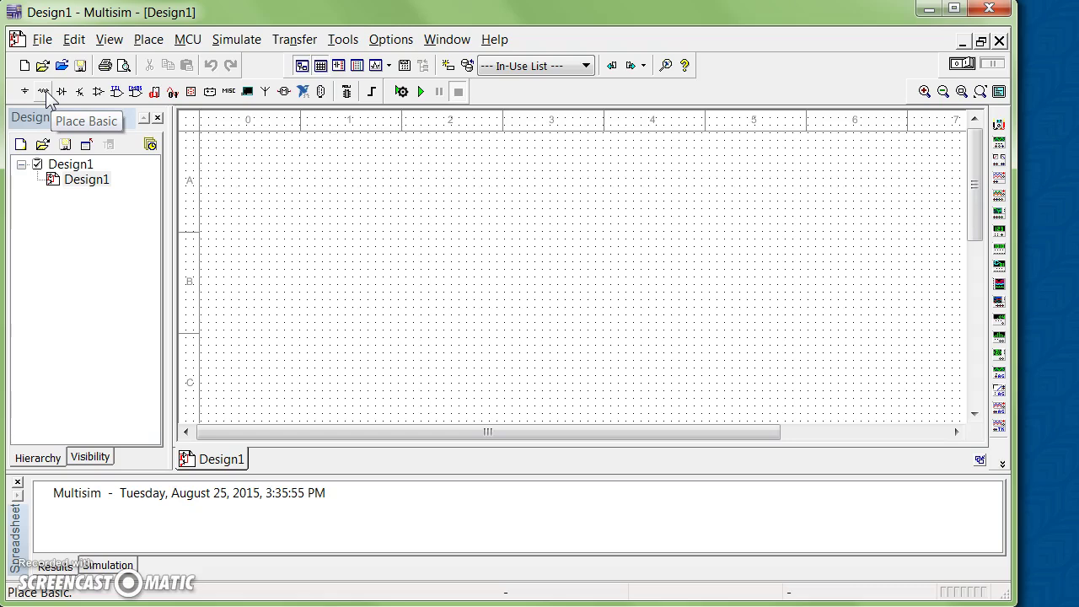
pyautogui.click(60, 91)
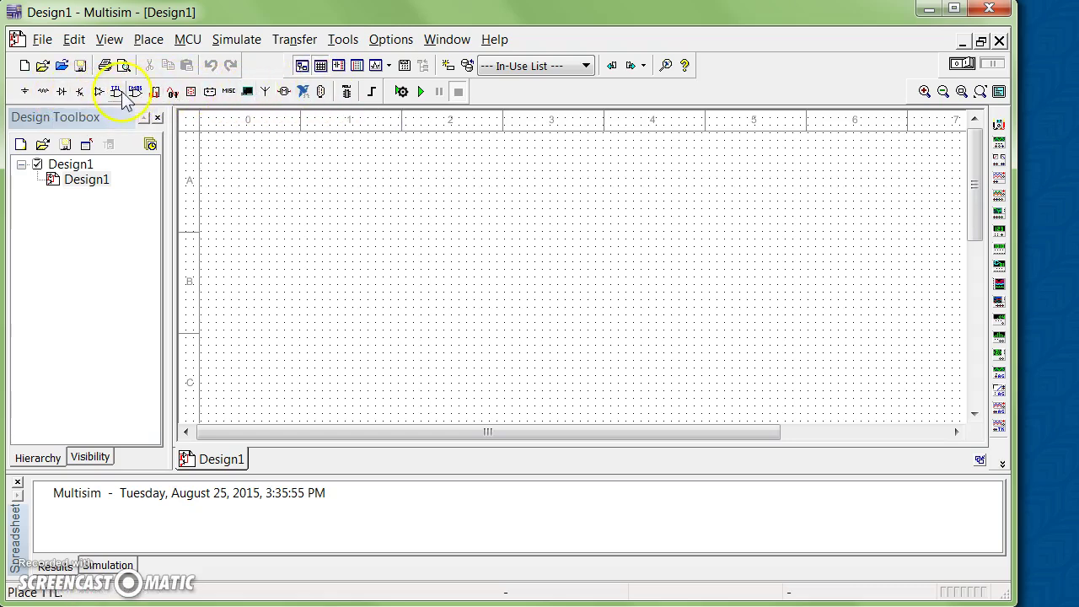
pyautogui.click(148, 40)
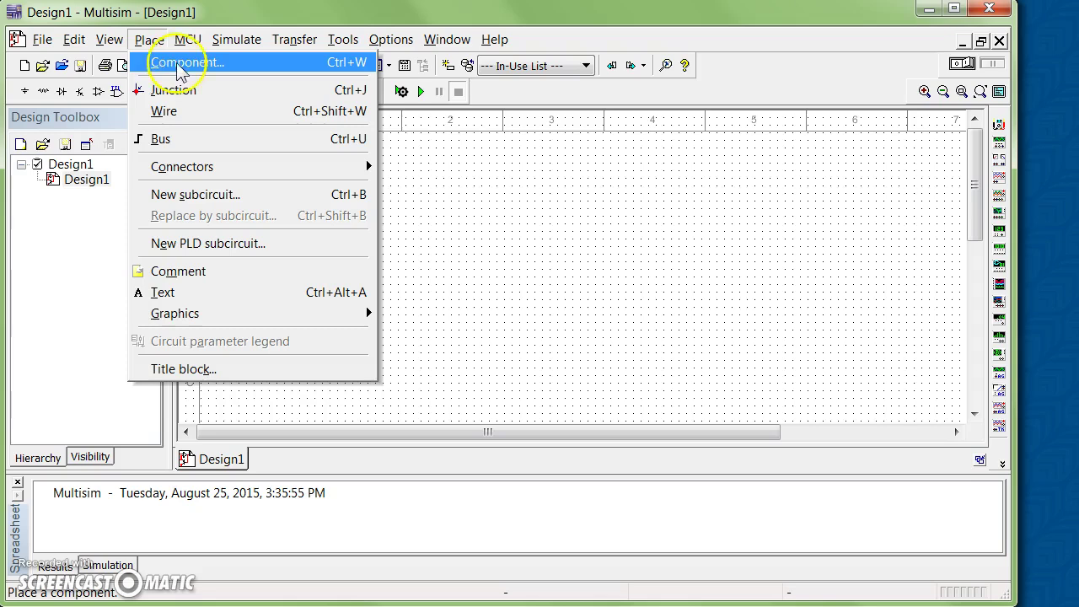
pyautogui.click(488, 205)
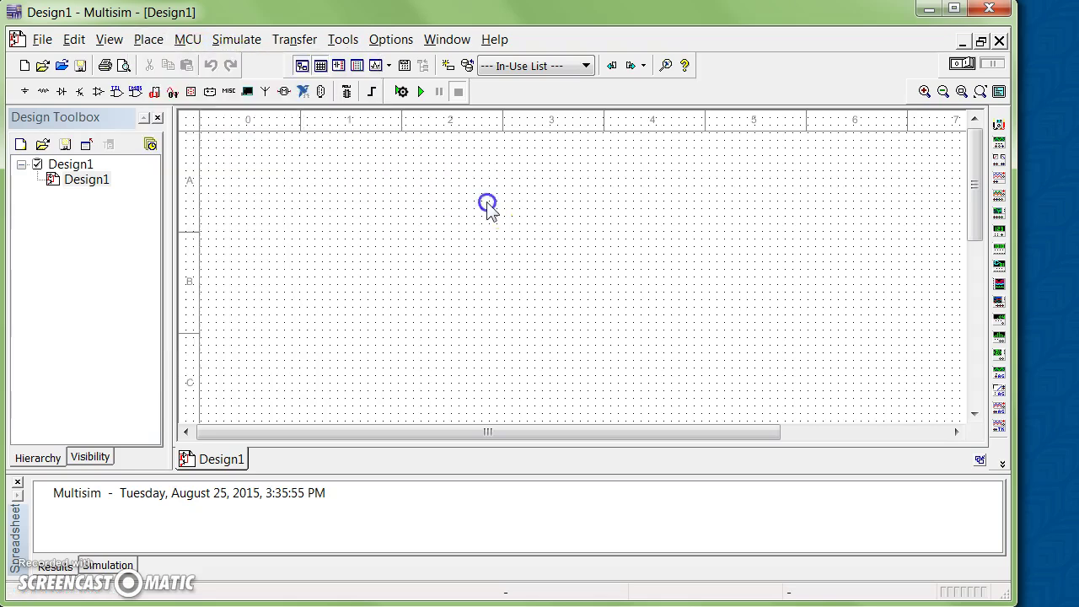
pyautogui.click(423, 90)
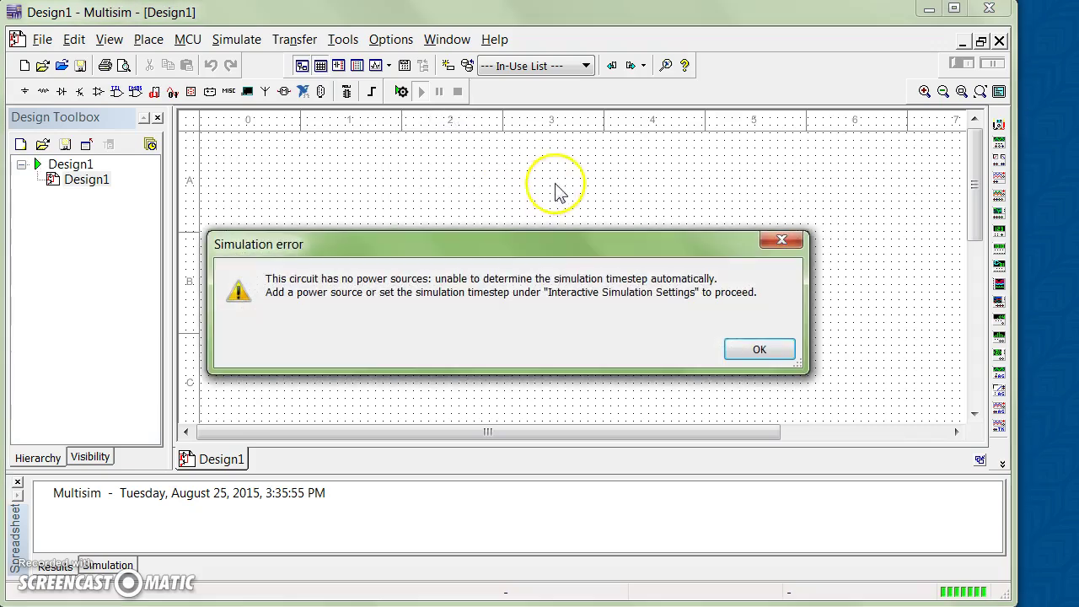
pyautogui.click(759, 350)
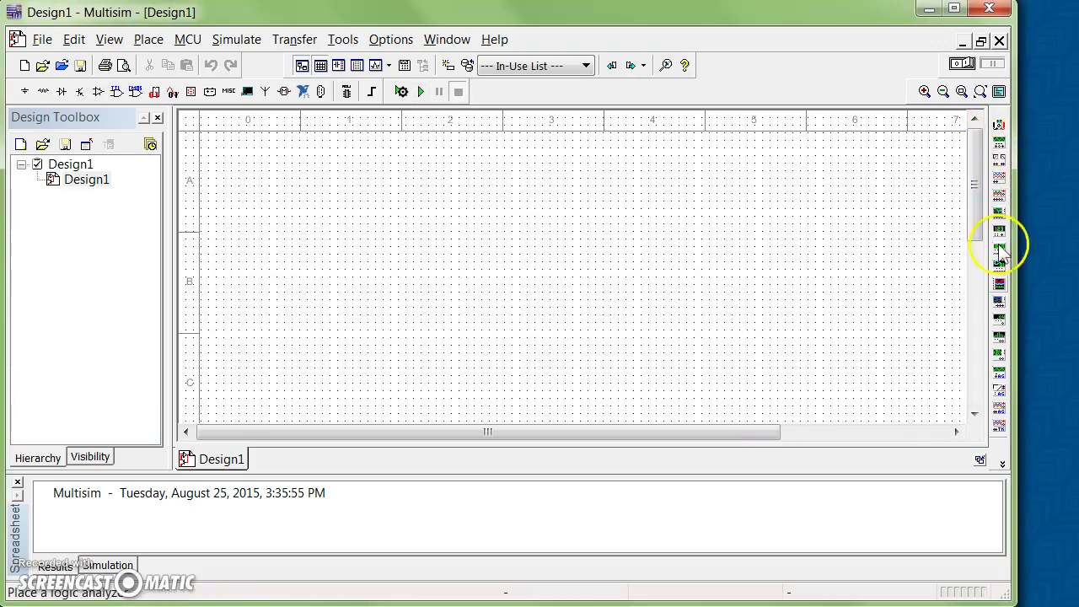
pyautogui.click(1003, 161)
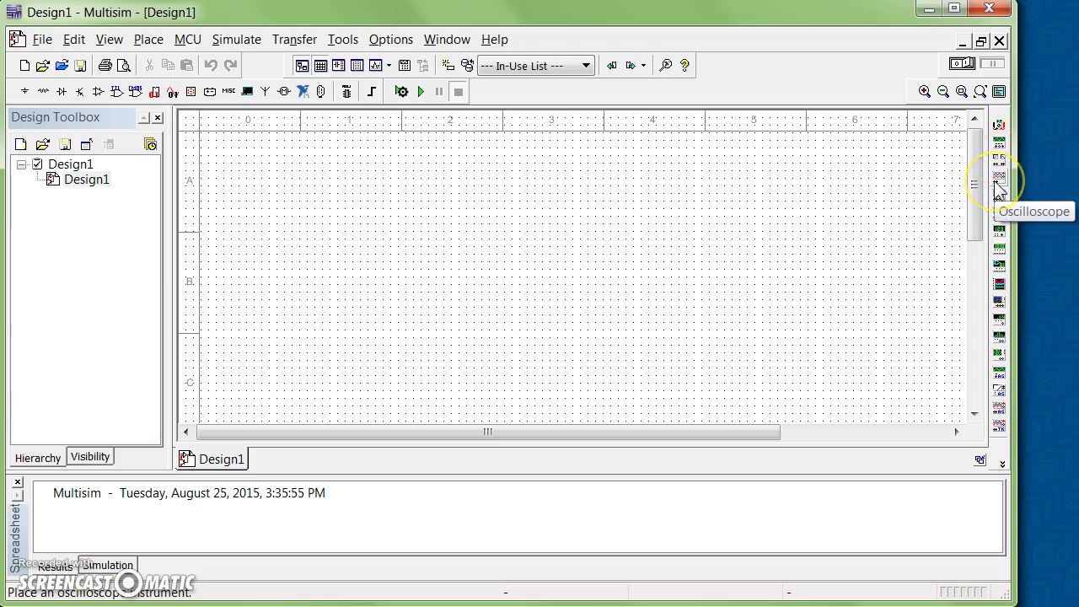
pyautogui.click(999, 188)
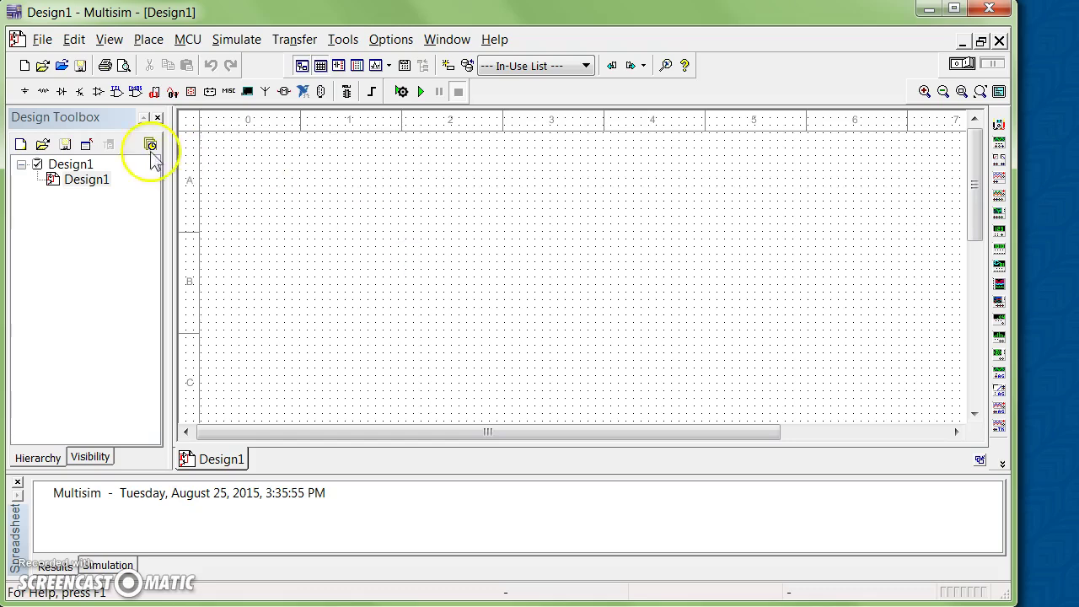
# Step: Place two 1k RESISTOR parts from the Basic group: R1 horizontal, R2 upright beside it
pyautogui.click(45, 94)
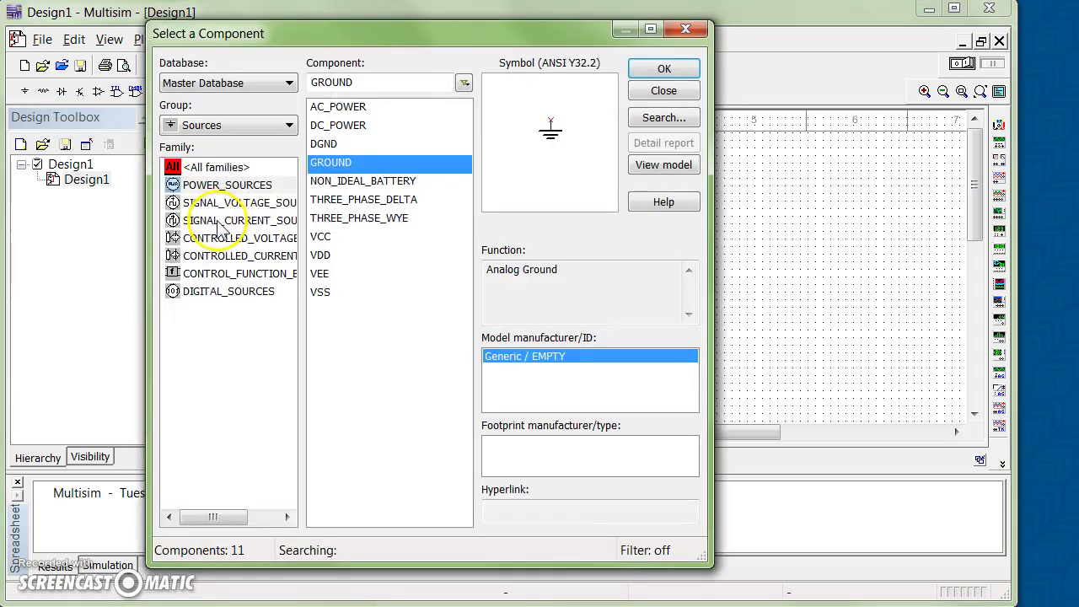
pyautogui.click(664, 90)
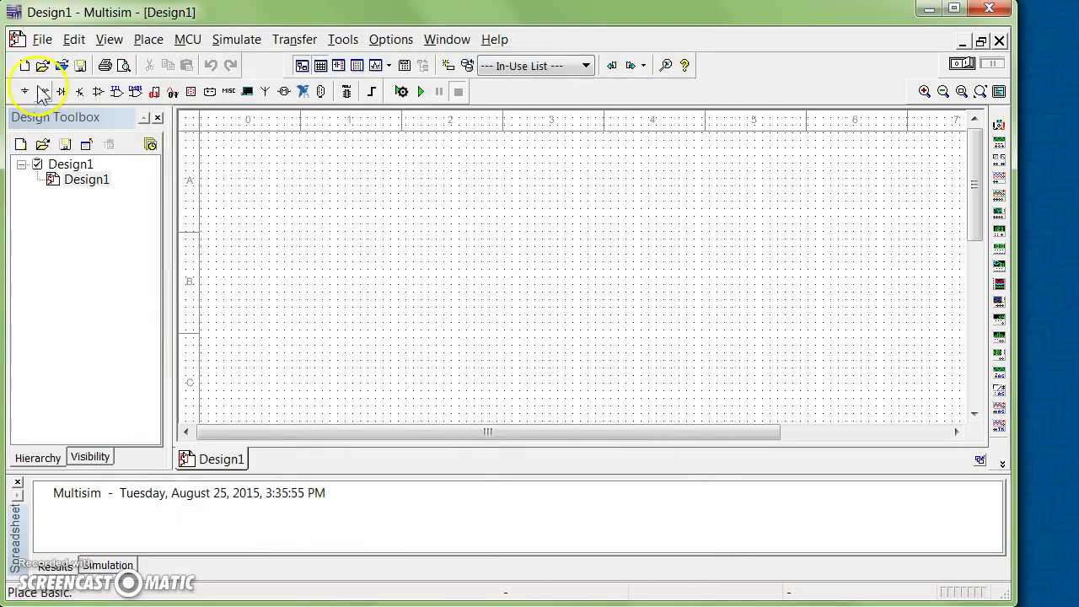
pyautogui.click(43, 92)
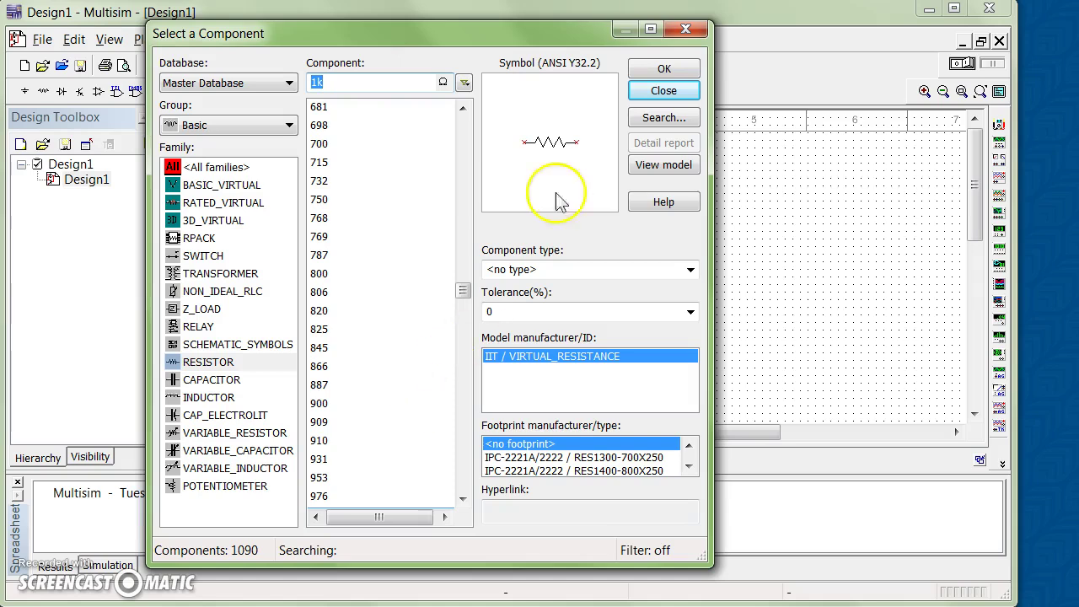
pyautogui.click(662, 90)
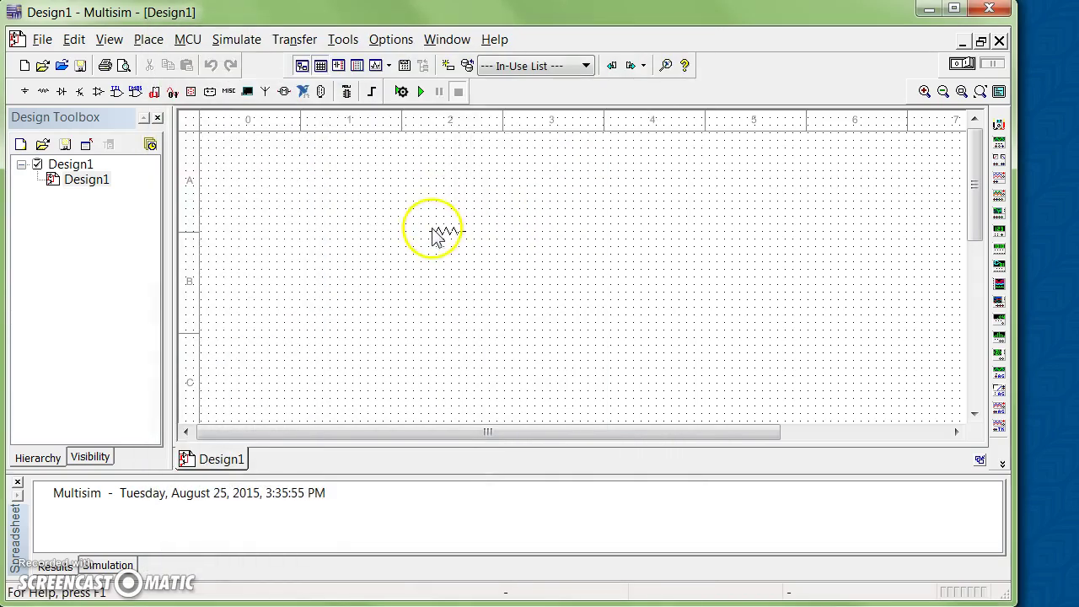
pyautogui.click(431, 192)
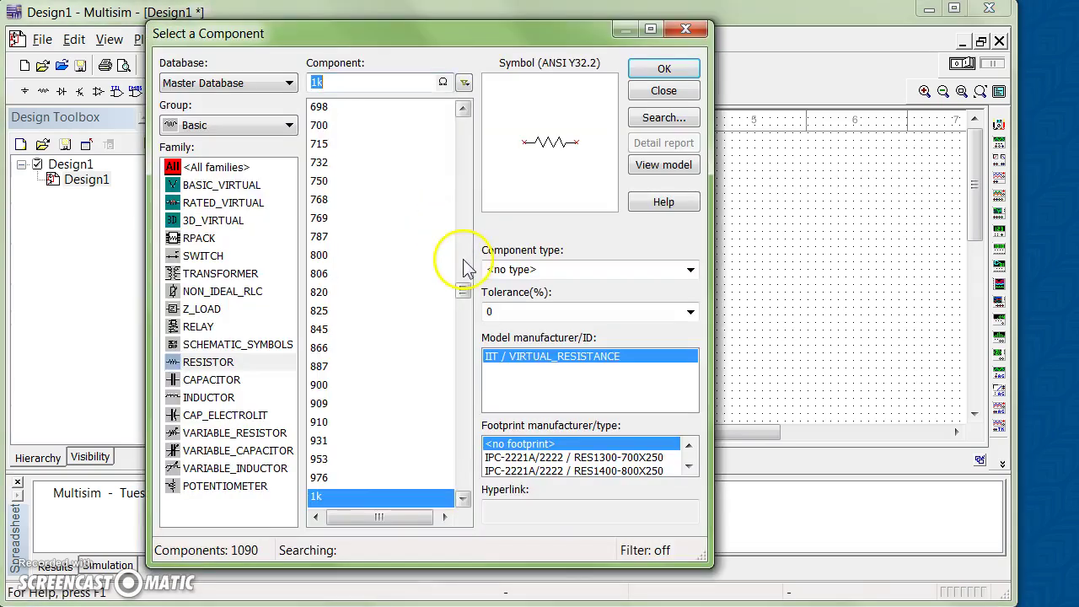
pyautogui.click(653, 74)
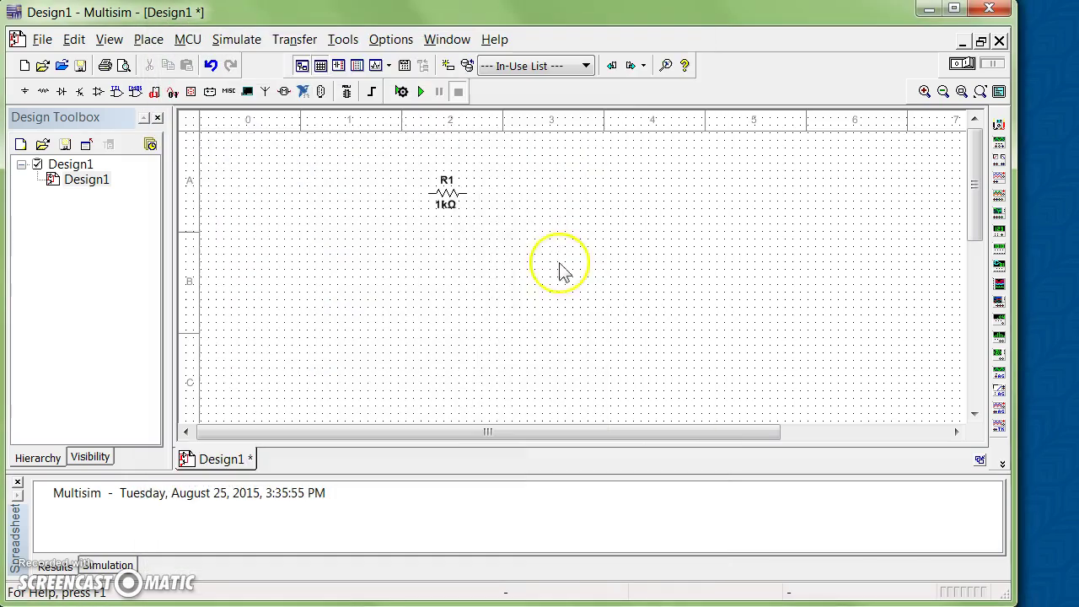
pyautogui.click(485, 233)
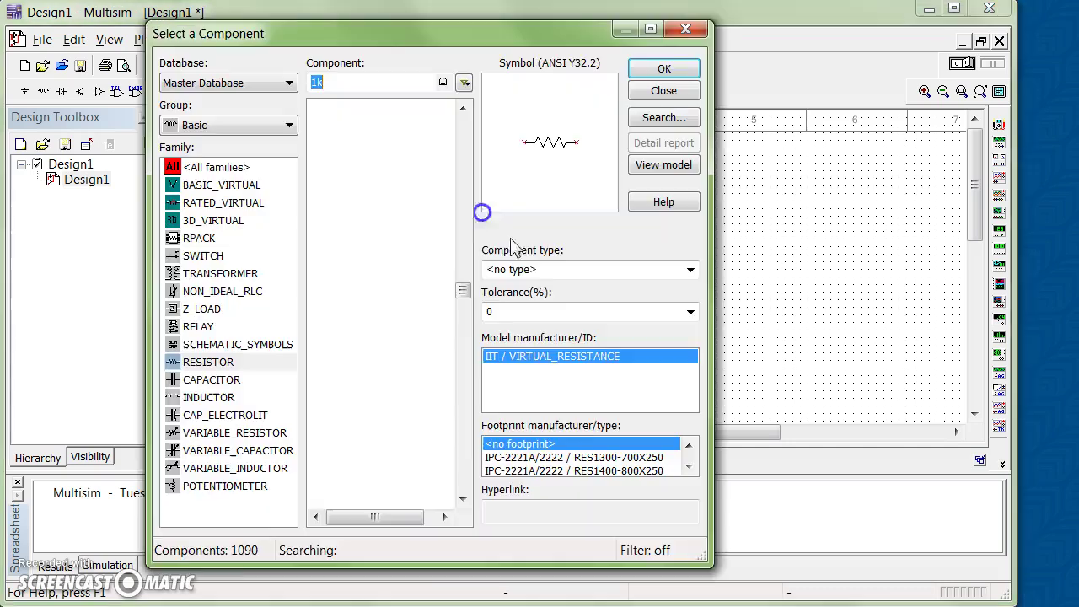
pyautogui.click(665, 68)
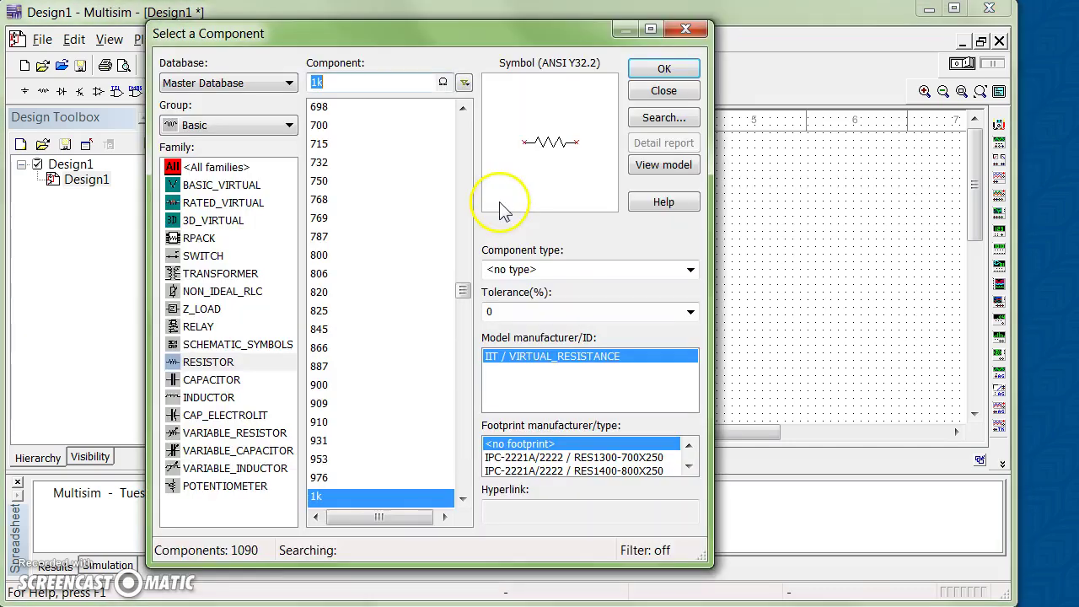
pyautogui.click(657, 89)
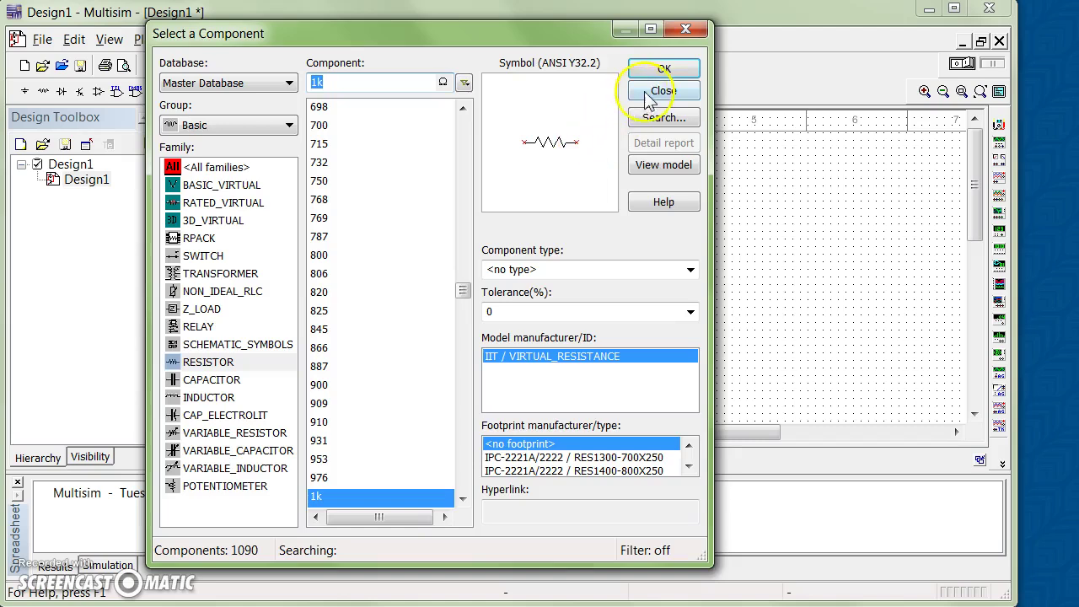
# Step: Place a 12 V DC_POWER source V1 to the left of the resistors
pyautogui.click(26, 93)
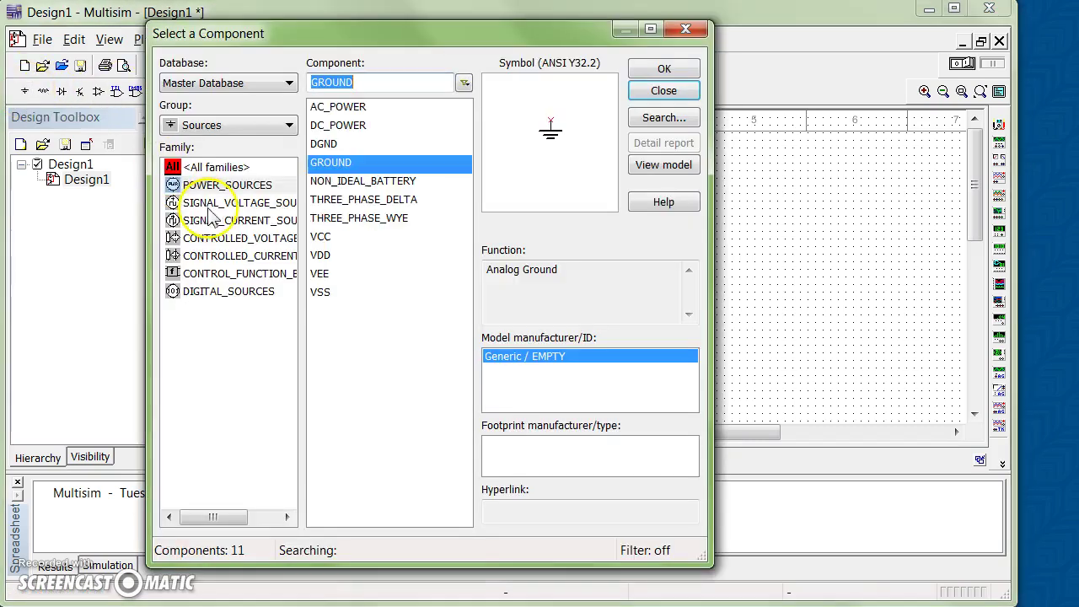
pyautogui.click(400, 135)
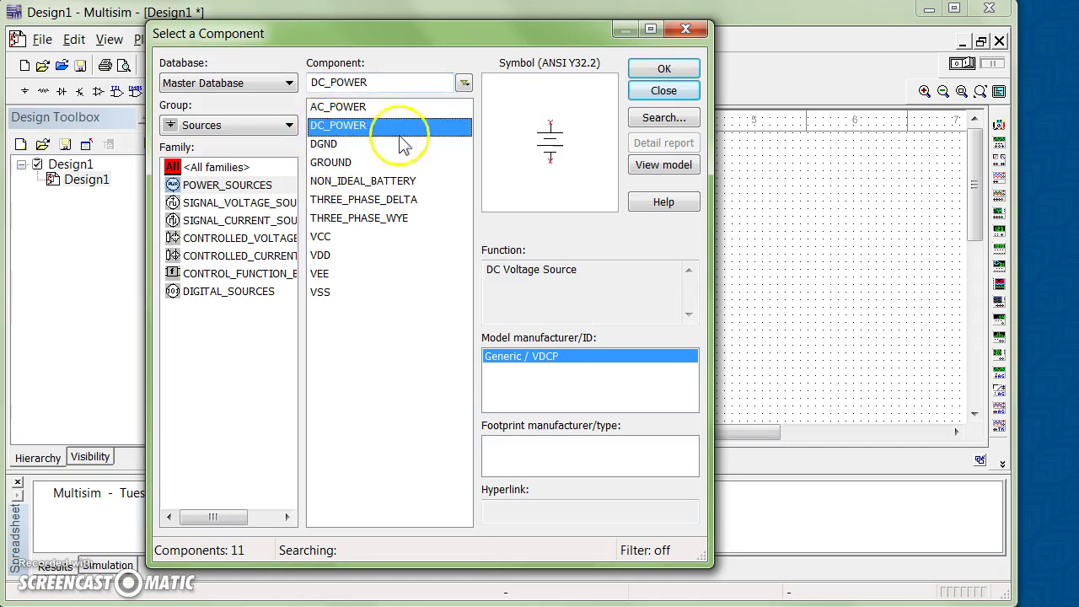
pyautogui.click(665, 69)
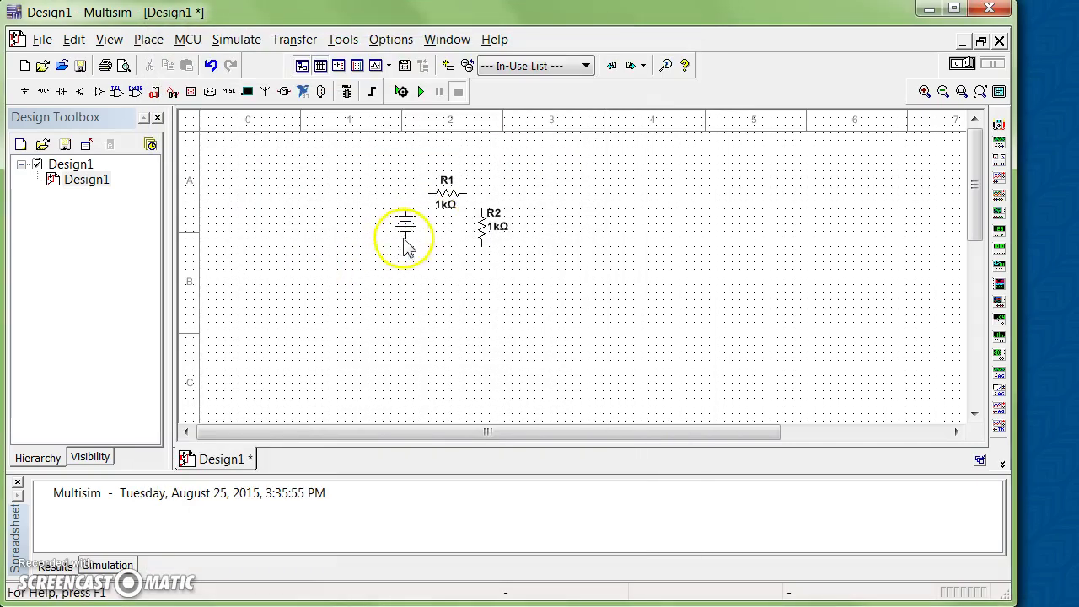
pyautogui.click(390, 244)
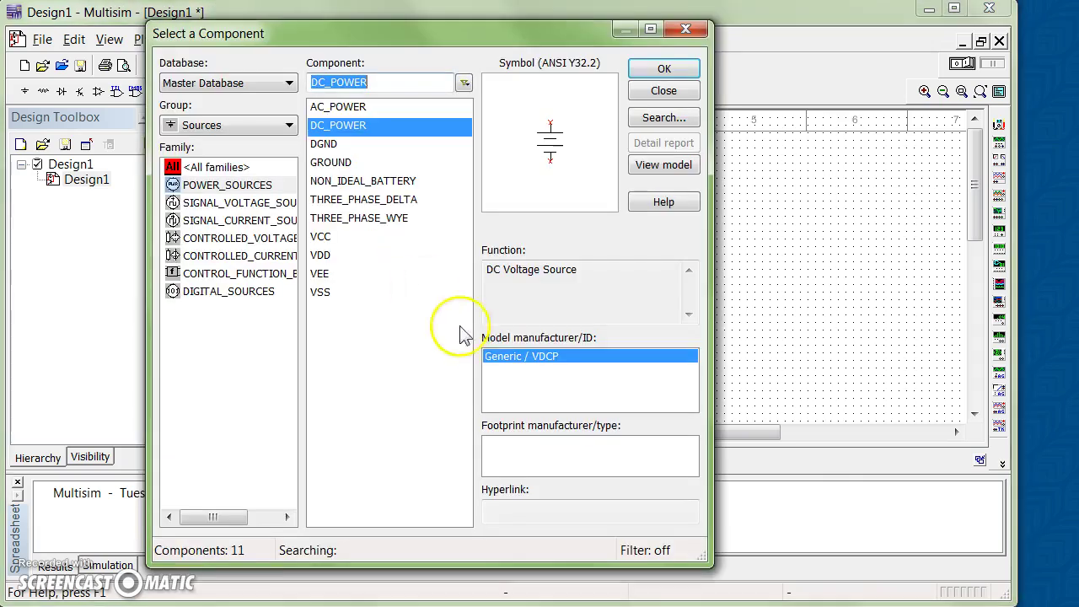
pyautogui.click(663, 89)
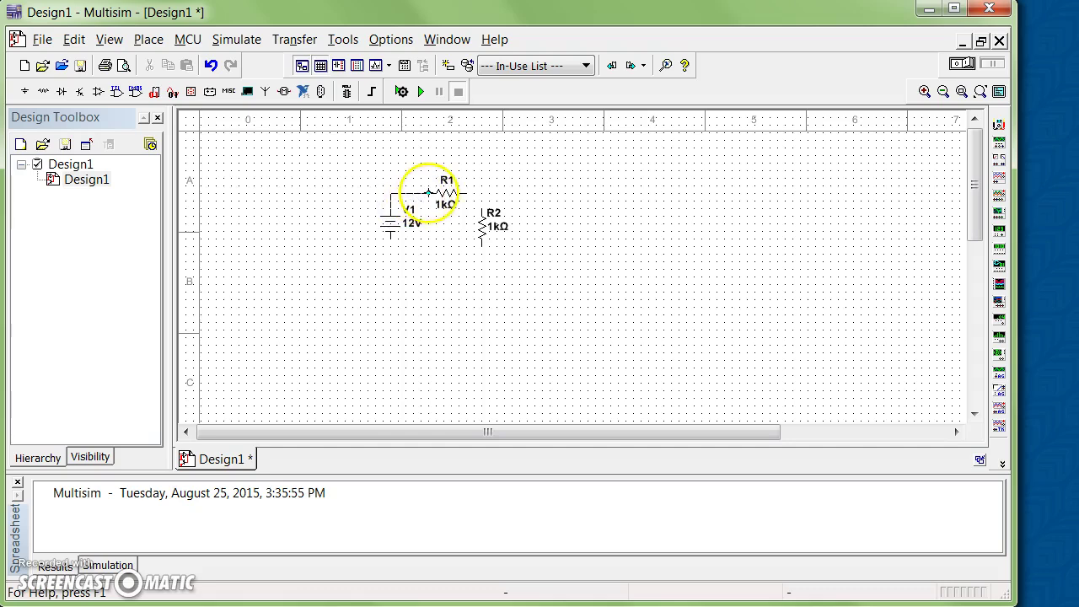
# Step: Wire V1, R1 and R2 into a closed series loop, then reposition R2 and the bottom wire
pyautogui.click(430, 195)
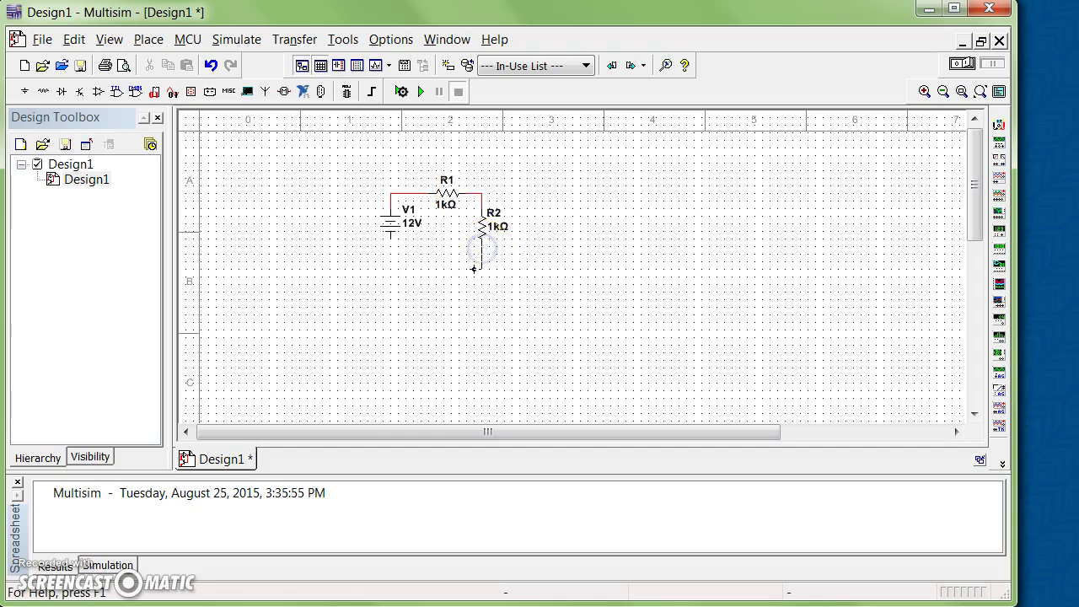
pyautogui.click(391, 263)
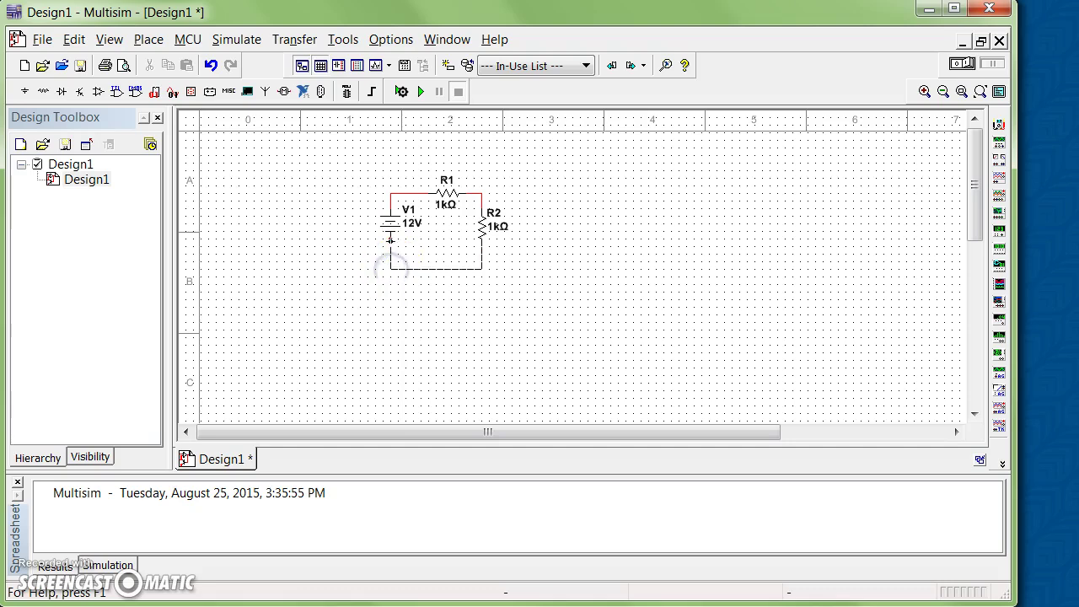
pyautogui.click(535, 325)
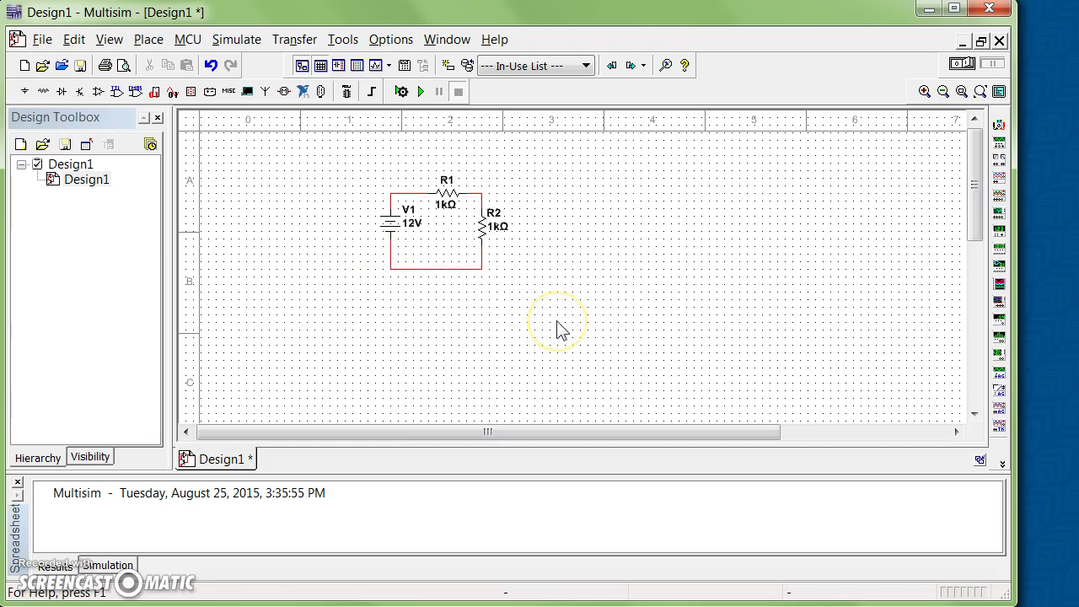
pyautogui.click(479, 232)
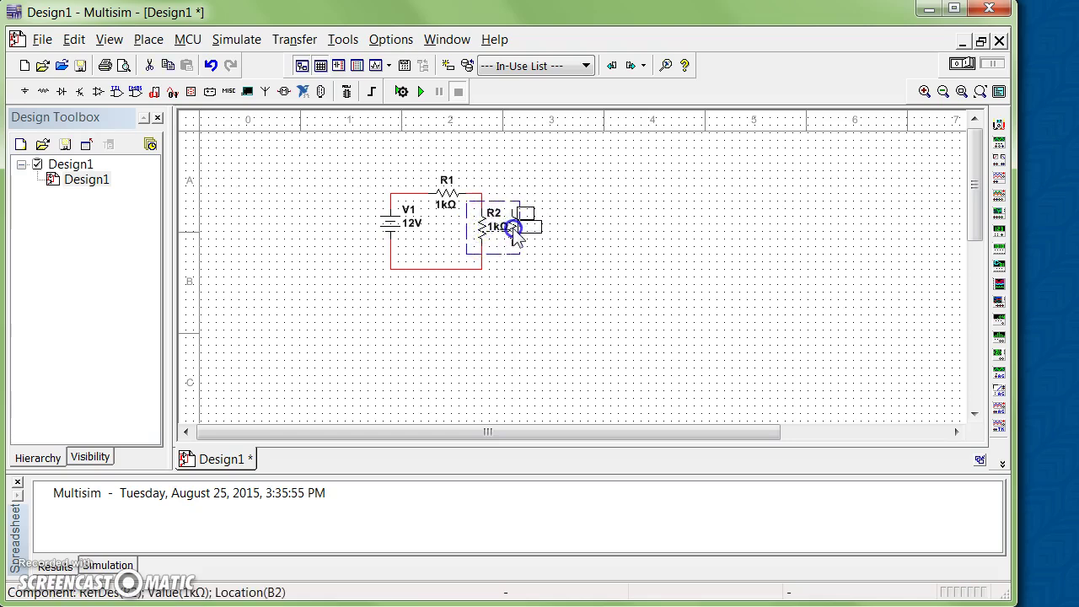
pyautogui.moveTo(515, 233); pyautogui.dragTo(443, 262)
pyautogui.click(441, 247)
pyautogui.click(492, 320)
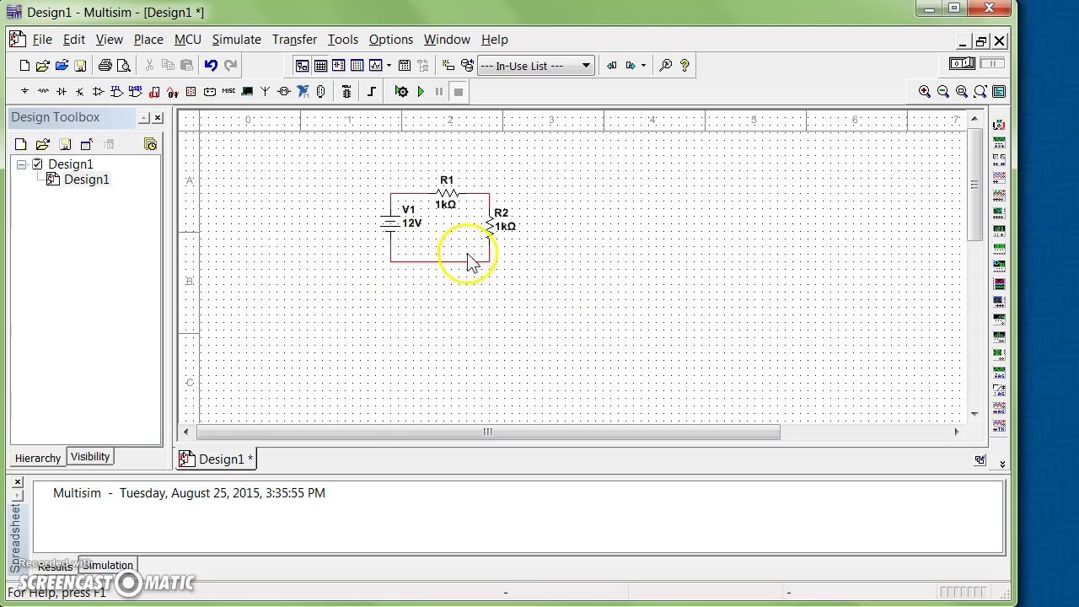
# Step: Set the resistance of both R1 and R2 to 10 kΩ
pyautogui.click(438, 203)
pyautogui.doubleClick(437, 203)
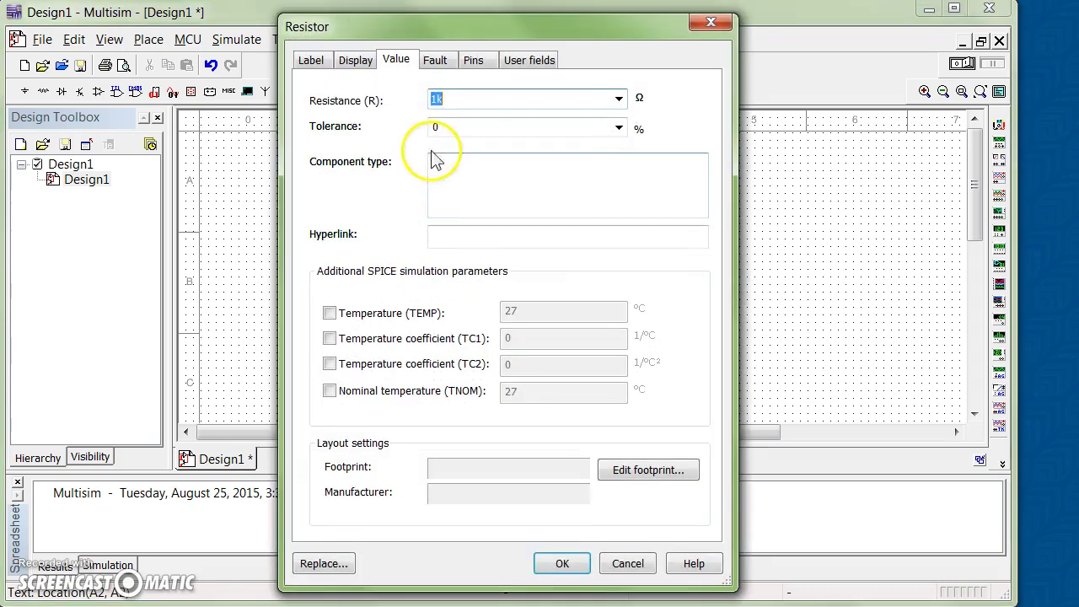
pyautogui.click(438, 101)
pyautogui.click(484, 127)
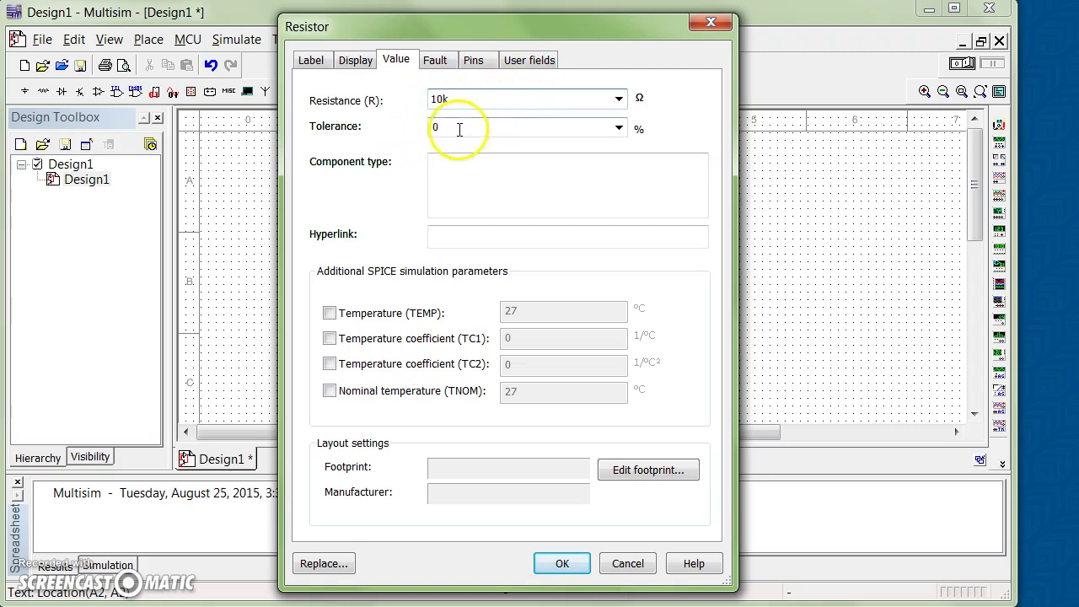
pyautogui.click(562, 564)
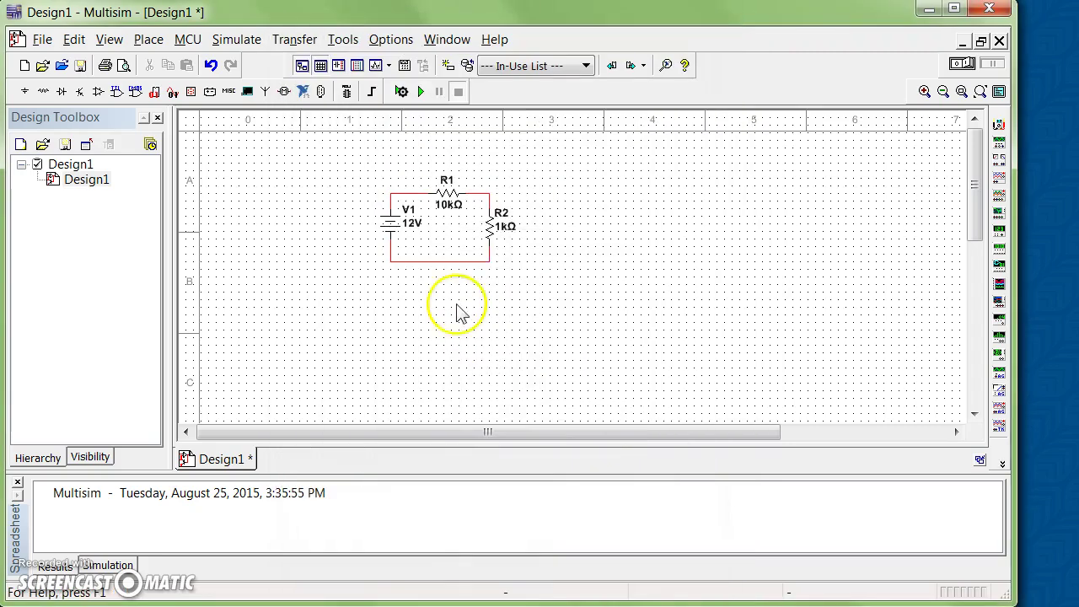
pyautogui.doubleClick(503, 227)
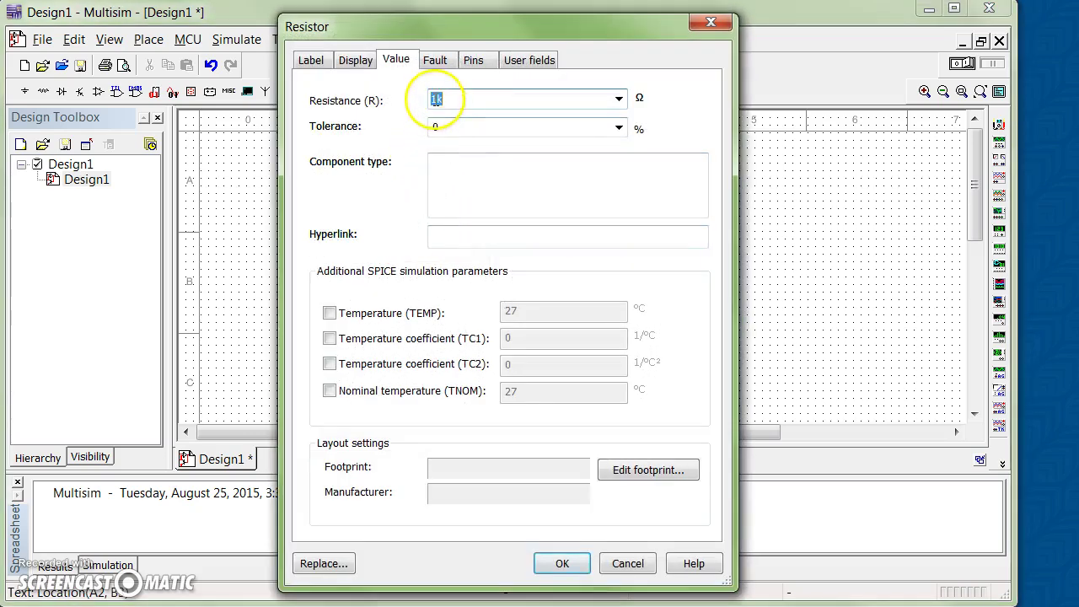
pyautogui.click(436, 98)
pyautogui.write('0')
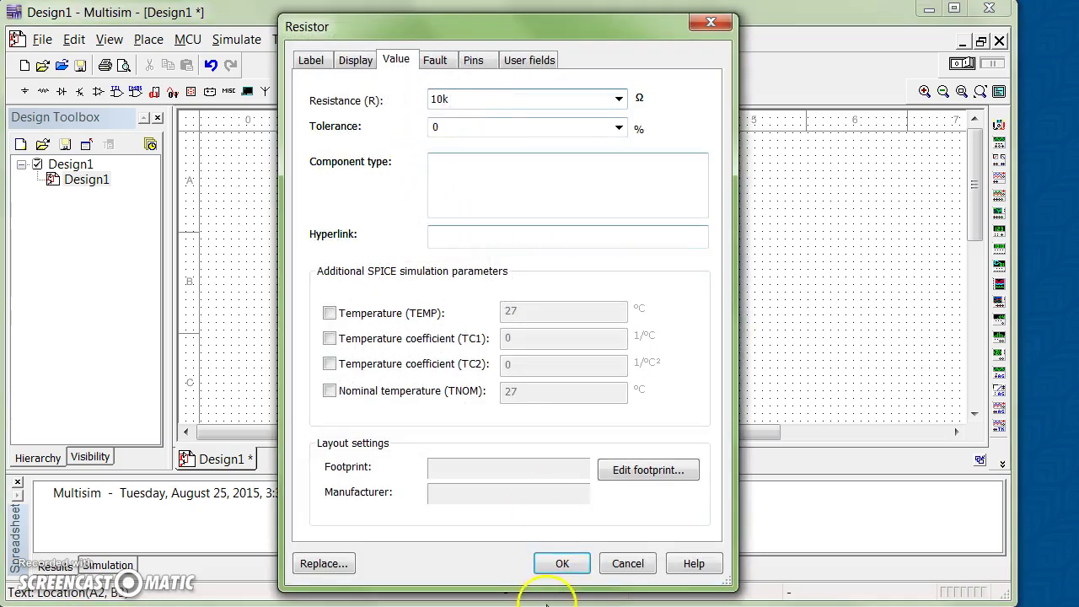
pyautogui.click(563, 563)
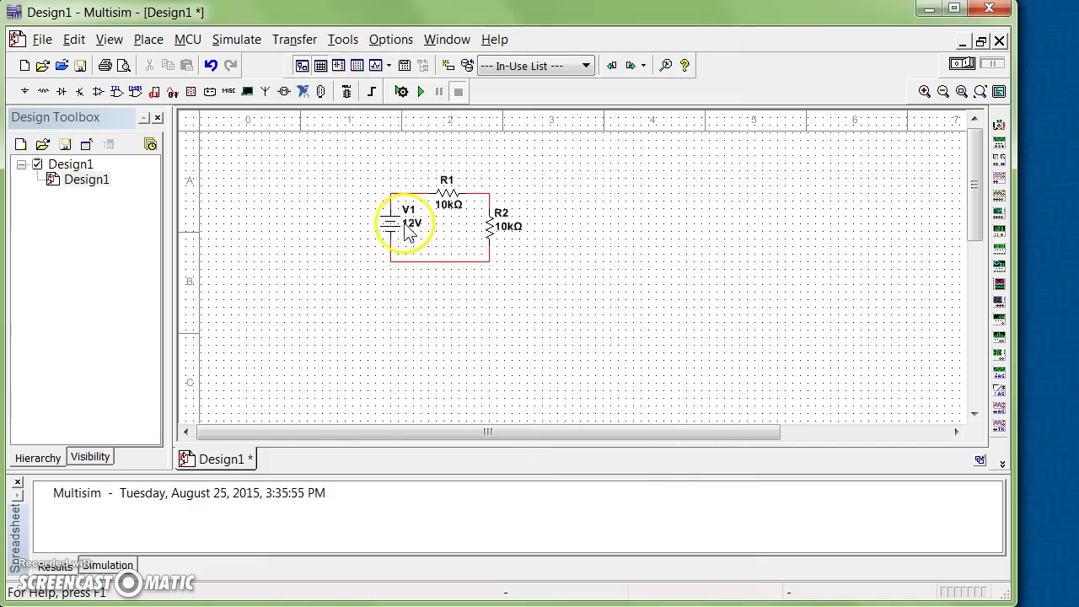
# Step: Raise the V1 supply voltage from 12 V to 20 V
pyautogui.doubleClick(388, 222)
pyautogui.click(564, 125)
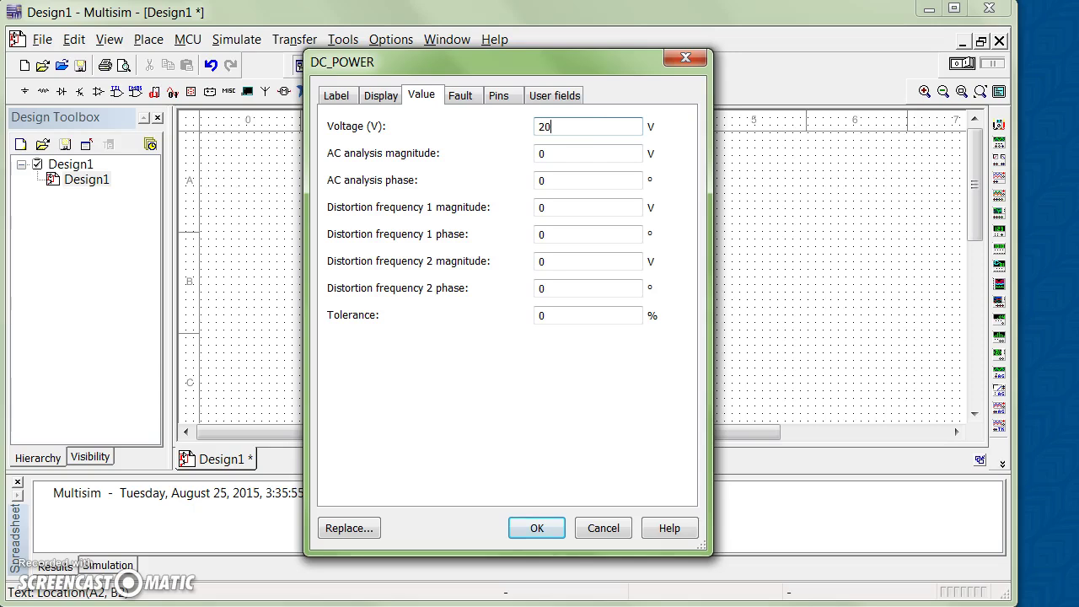
pyautogui.write('20')
pyautogui.click(544, 526)
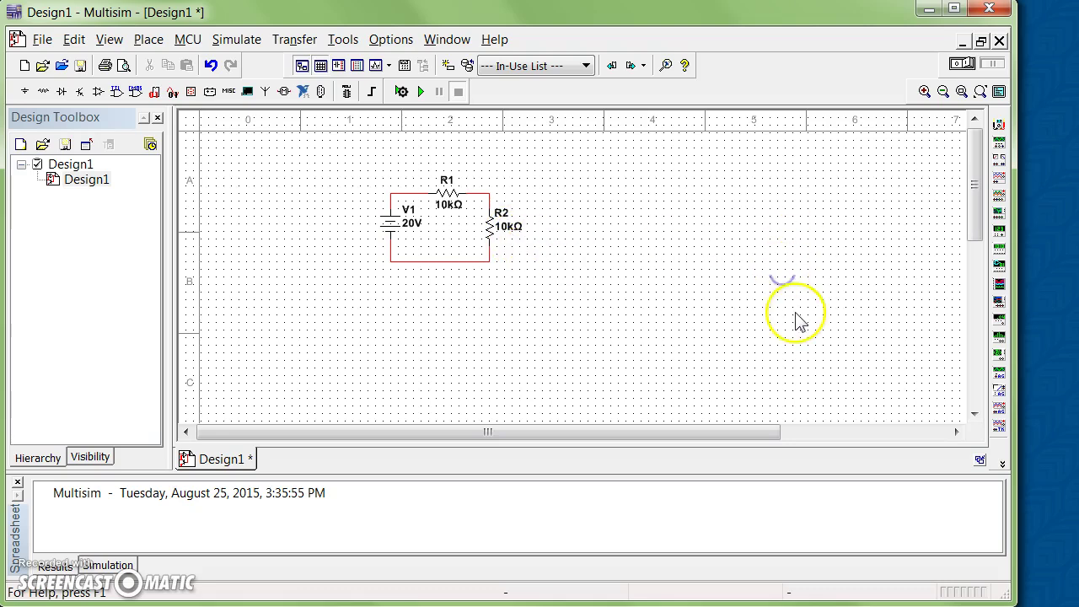
# Step: Wire multimeter XMM1 across R2 and run the simulation, which reports the circuit is ungrounded
pyautogui.click(1000, 126)
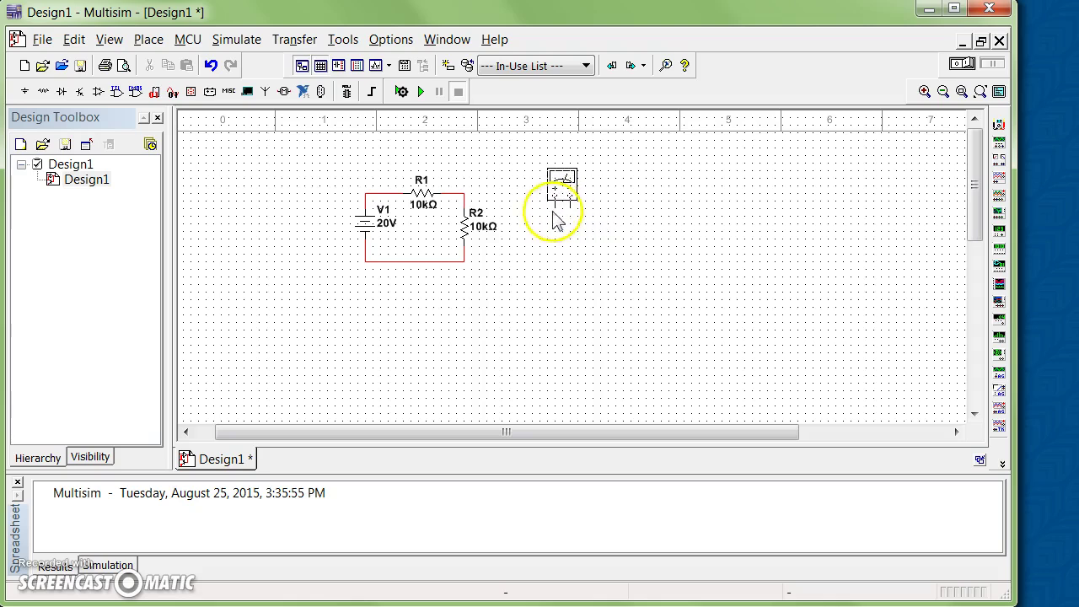
pyautogui.click(565, 220)
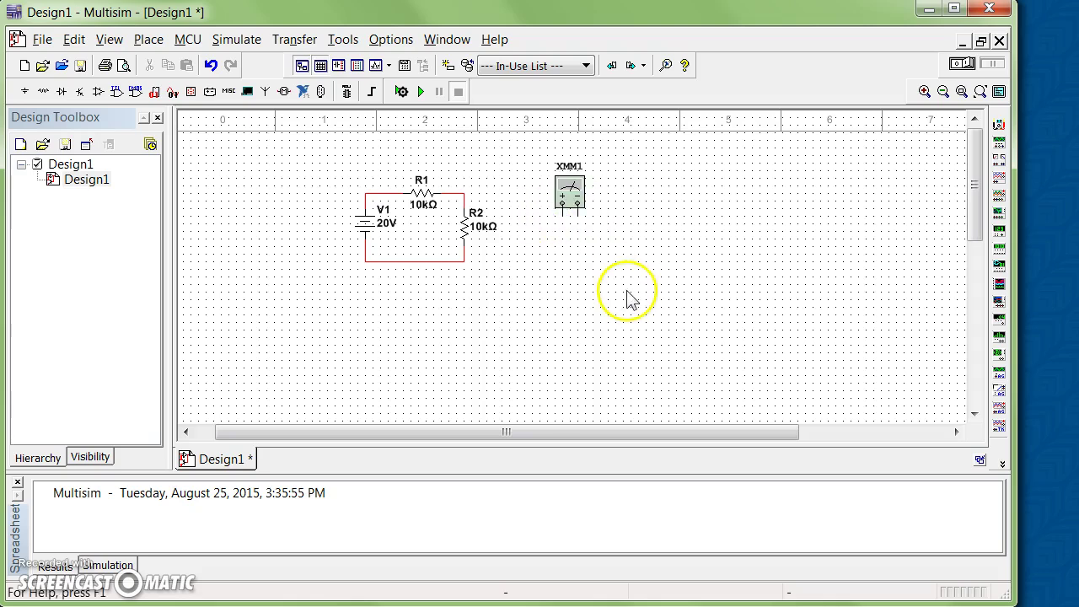
pyautogui.click(563, 219)
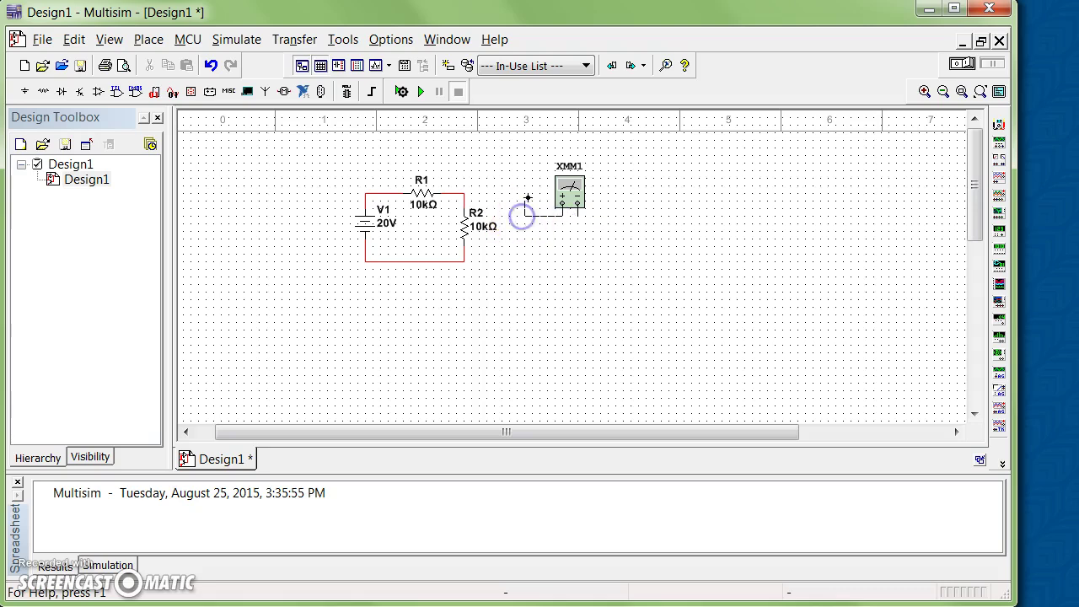
pyautogui.click(464, 193)
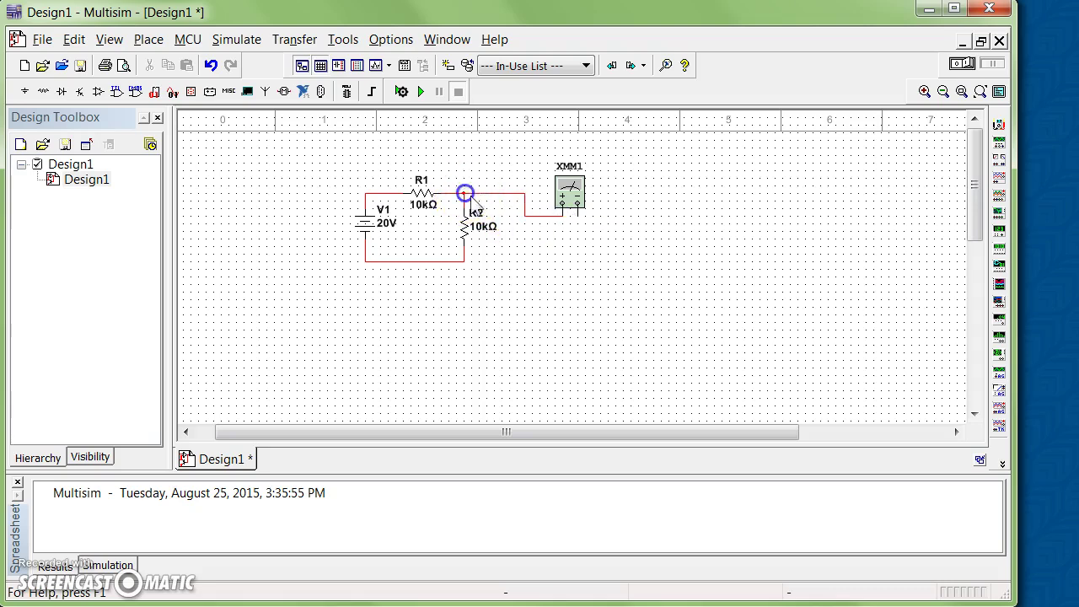
pyautogui.click(577, 203)
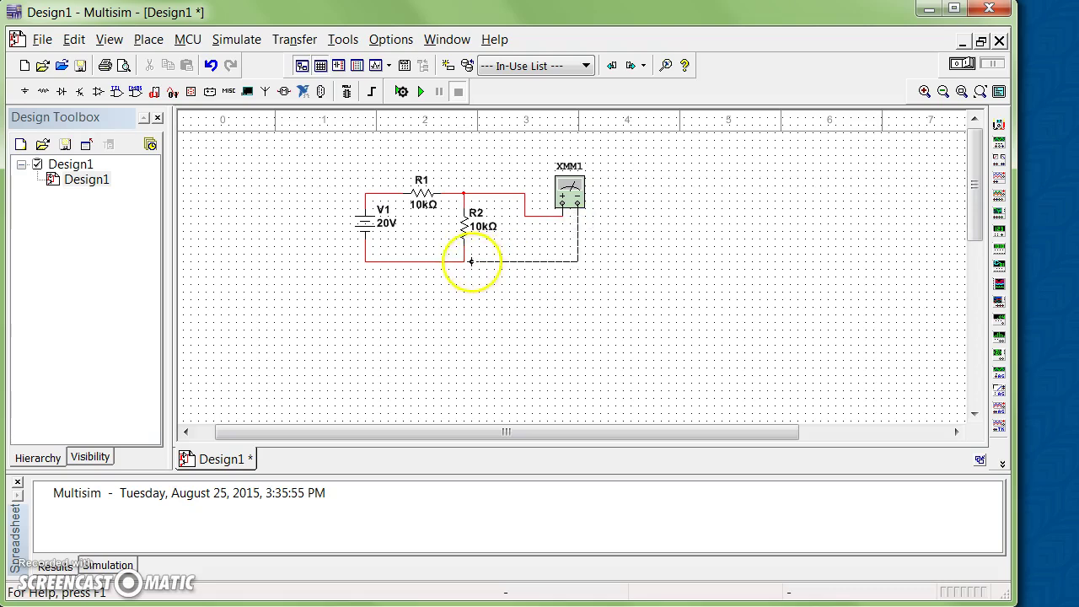
pyautogui.click(465, 262)
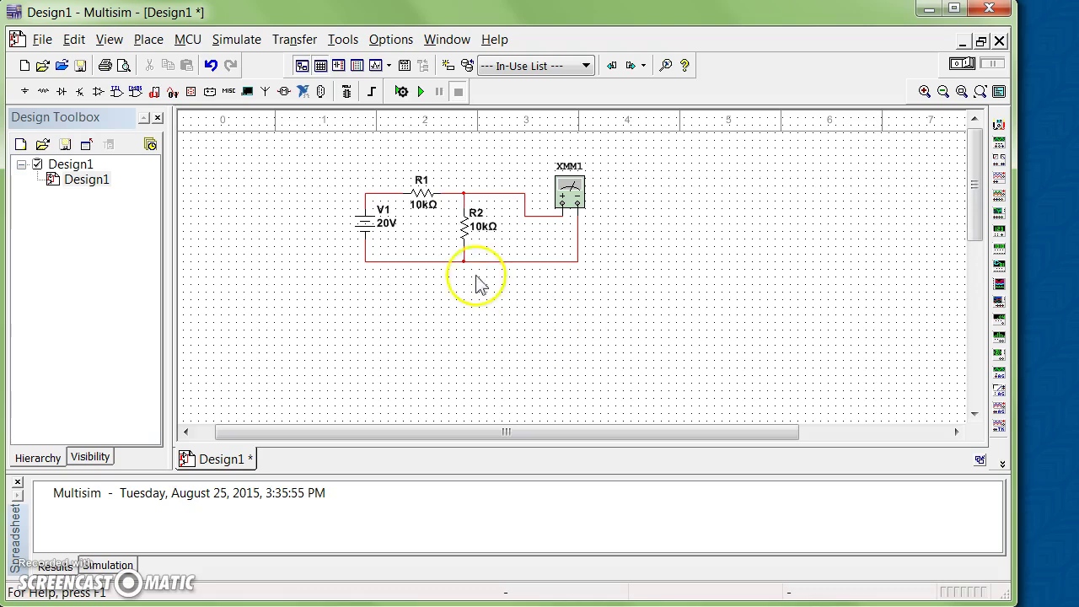
pyautogui.click(421, 91)
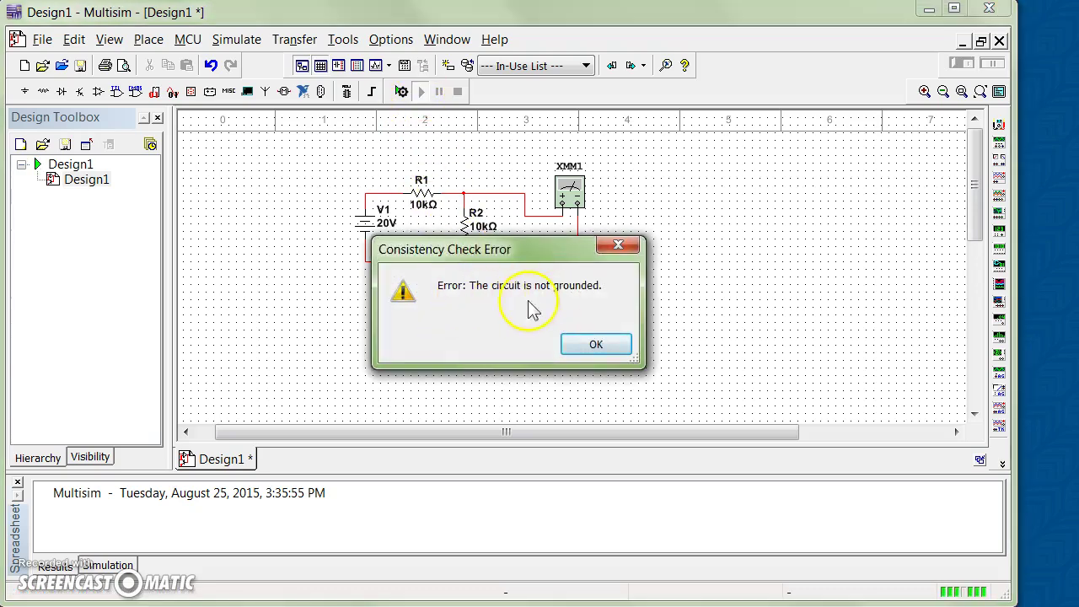
# Step: Dismiss the error and add a GROUND at V1's negative terminal, just below the source
pyautogui.click(596, 343)
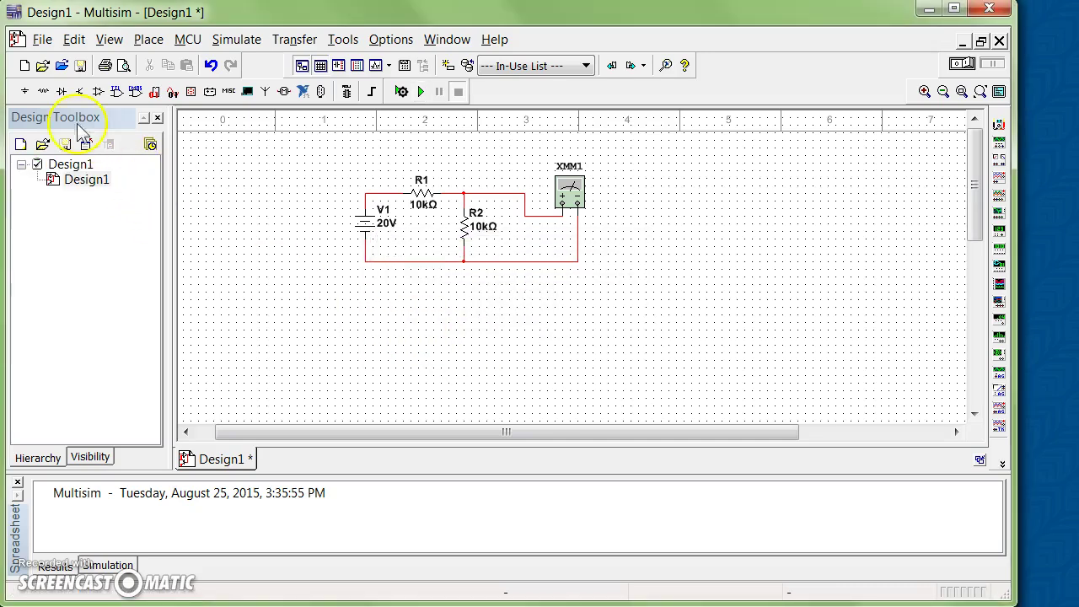
pyautogui.click(24, 92)
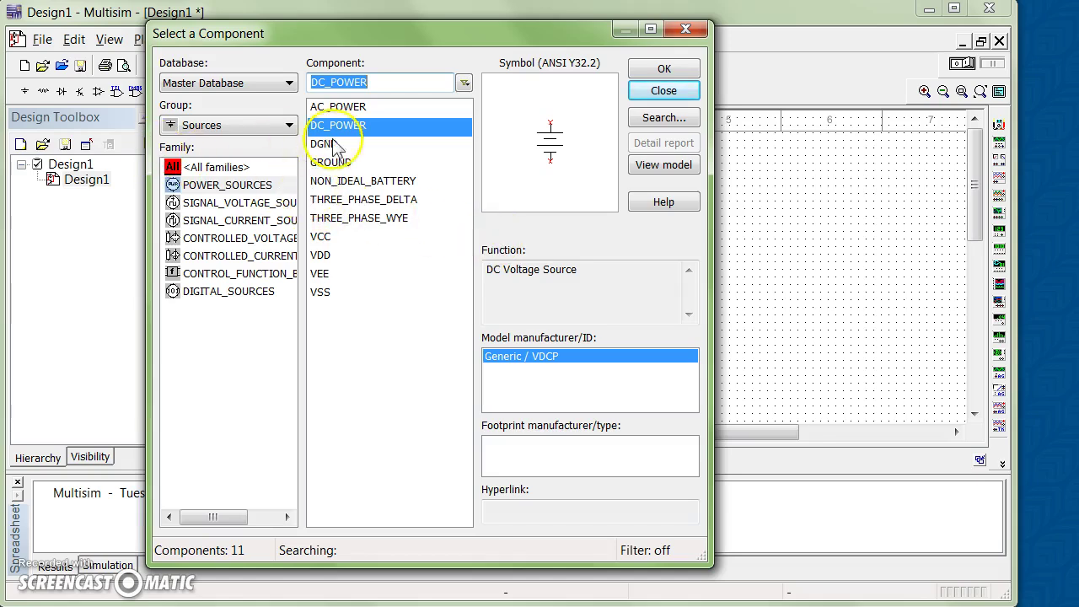
pyautogui.click(330, 162)
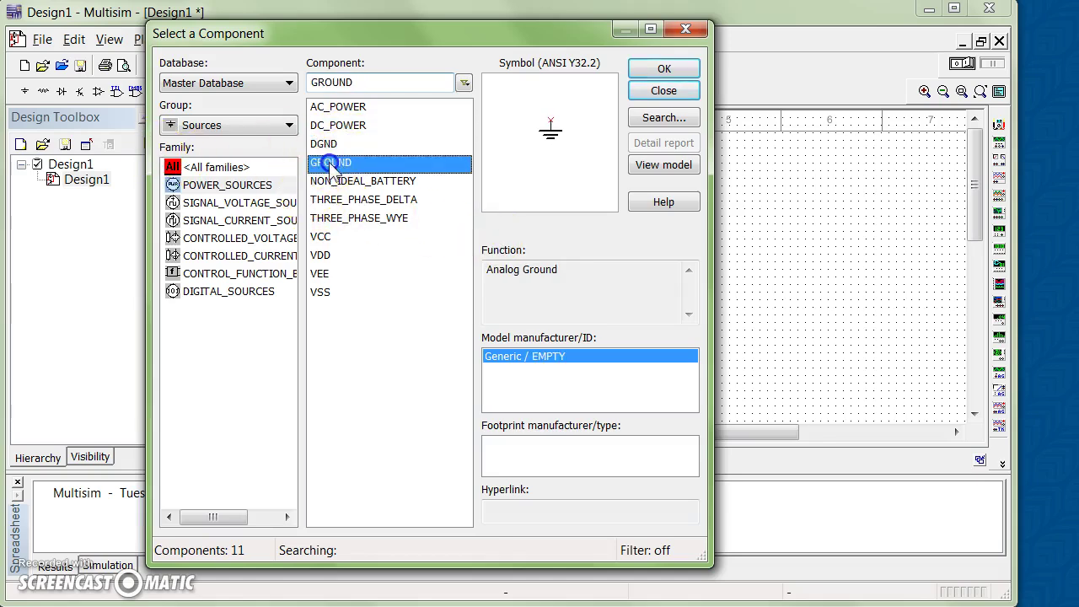
pyautogui.click(641, 71)
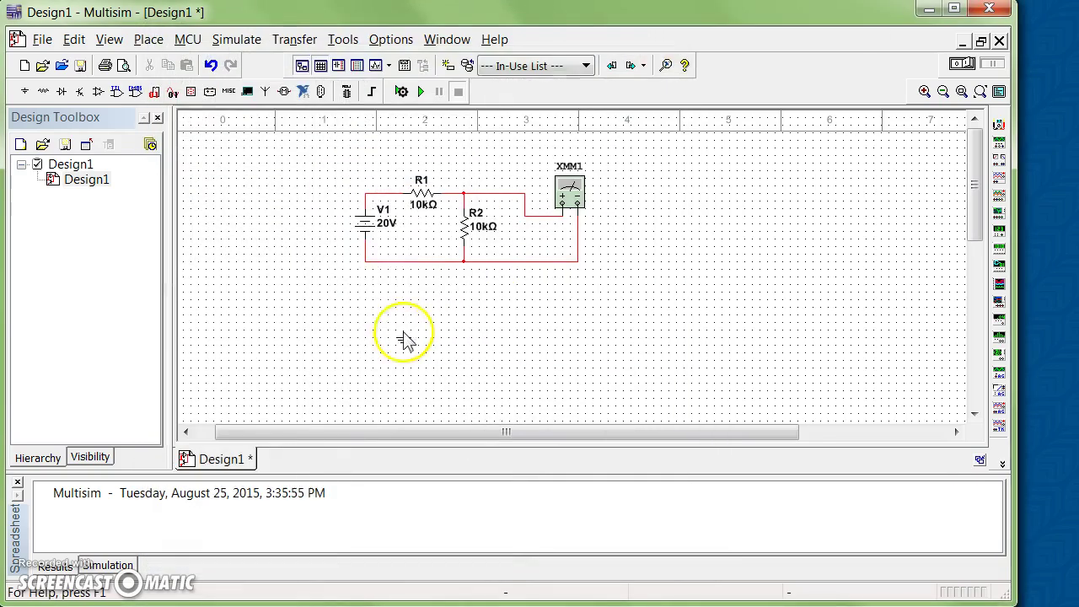
pyautogui.click(365, 268)
pyautogui.click(665, 95)
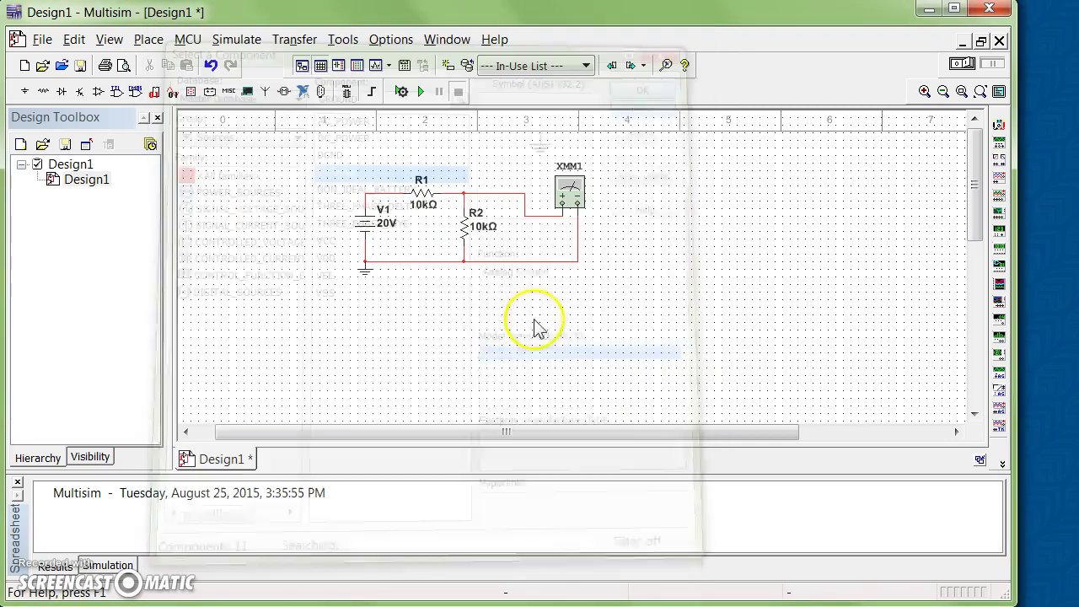
pyautogui.moveTo(365, 274); pyautogui.dragTo(363, 284)
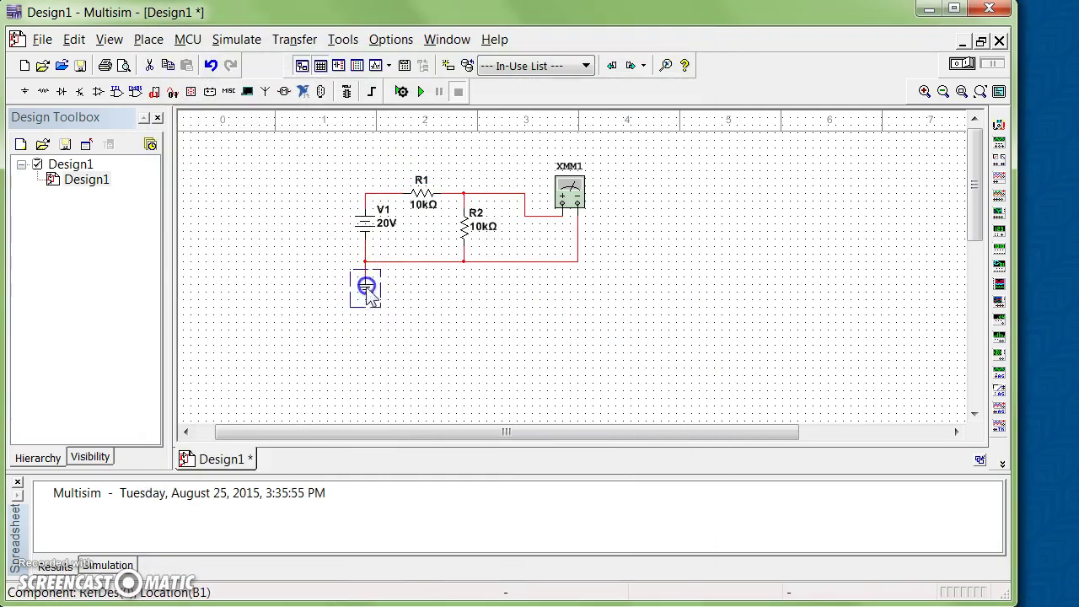
pyautogui.click(458, 325)
# Step: Simulate, view XMM1's readout showing 10 V across R2, then stop the simulation
pyautogui.click(421, 91)
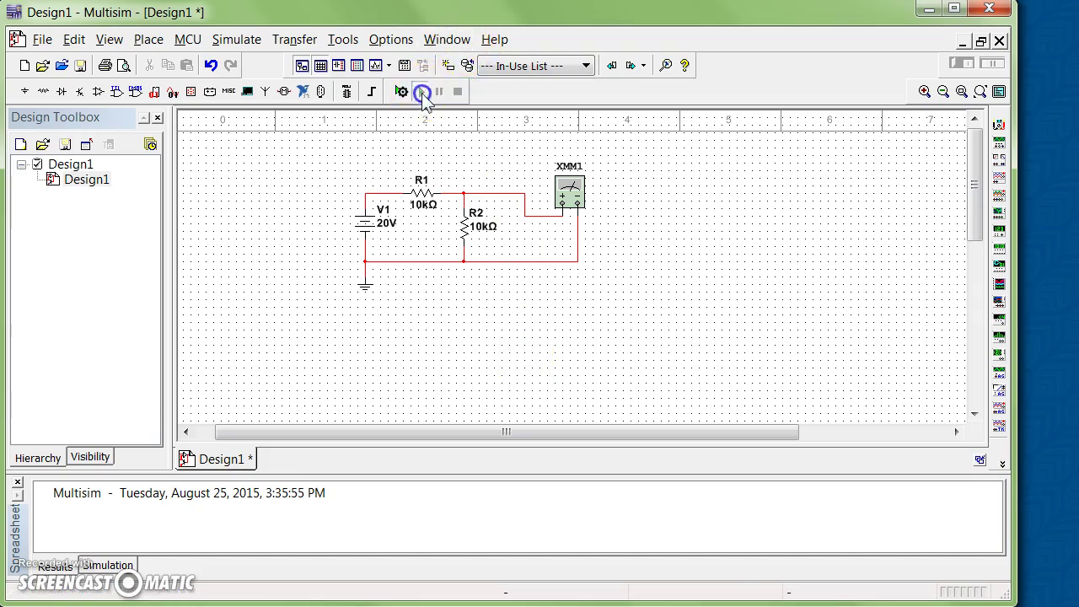
pyautogui.doubleClick(570, 192)
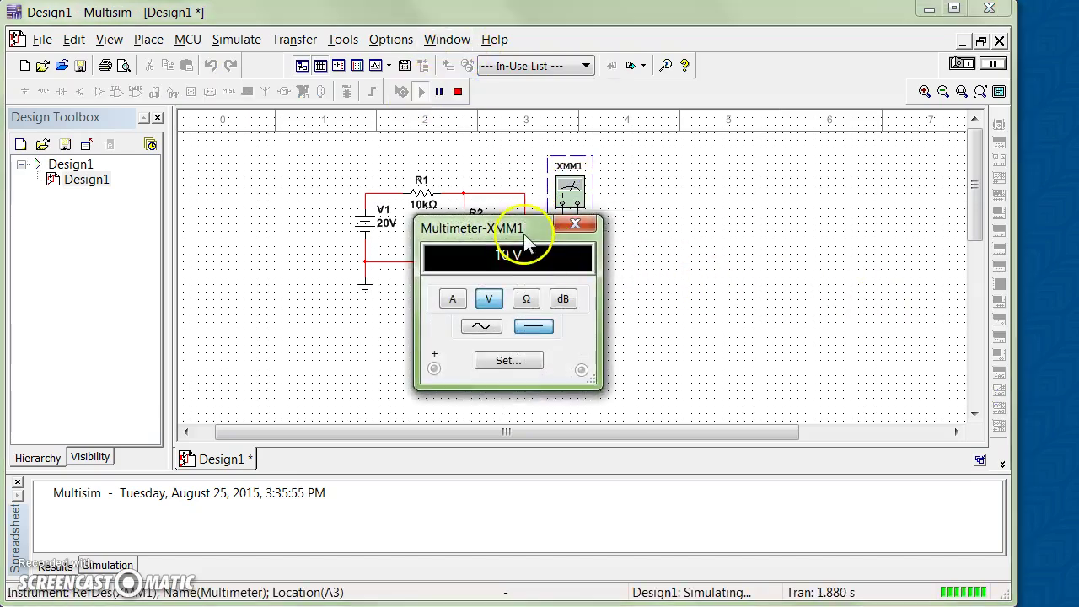
pyautogui.moveTo(518, 236); pyautogui.dragTo(705, 179)
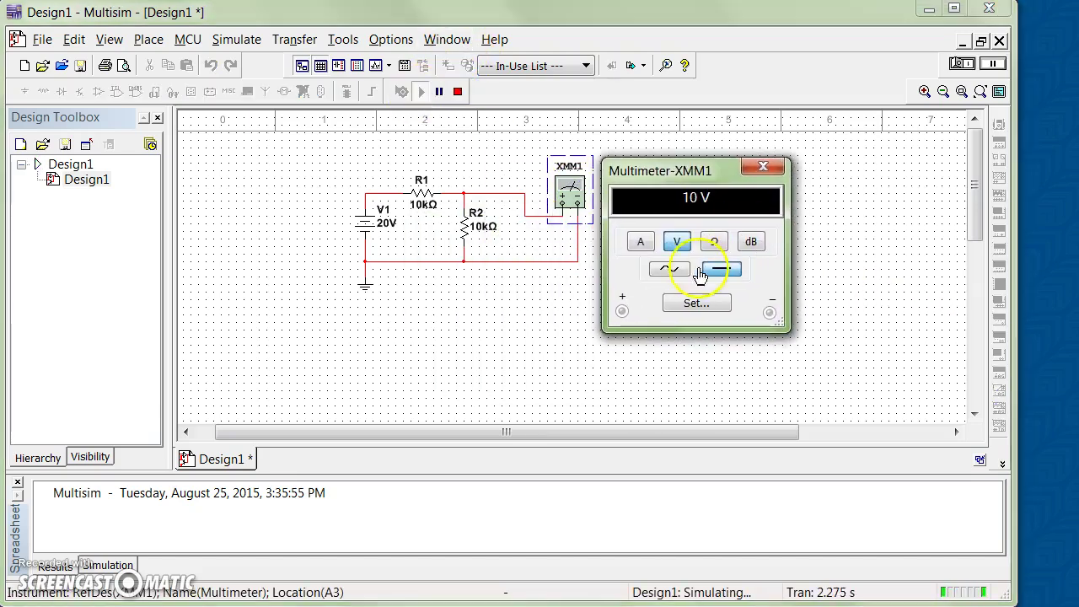
pyautogui.click(457, 92)
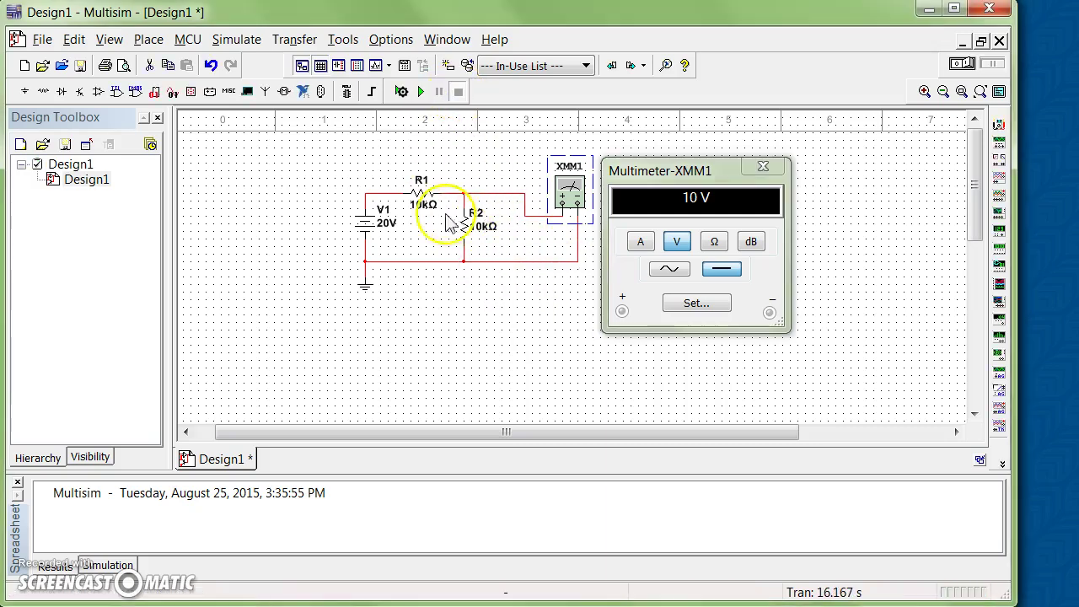
# Step: Insert a second multimeter XMM2 above V1, wired in series between V1's positive side and R1
pyautogui.click(380, 194)
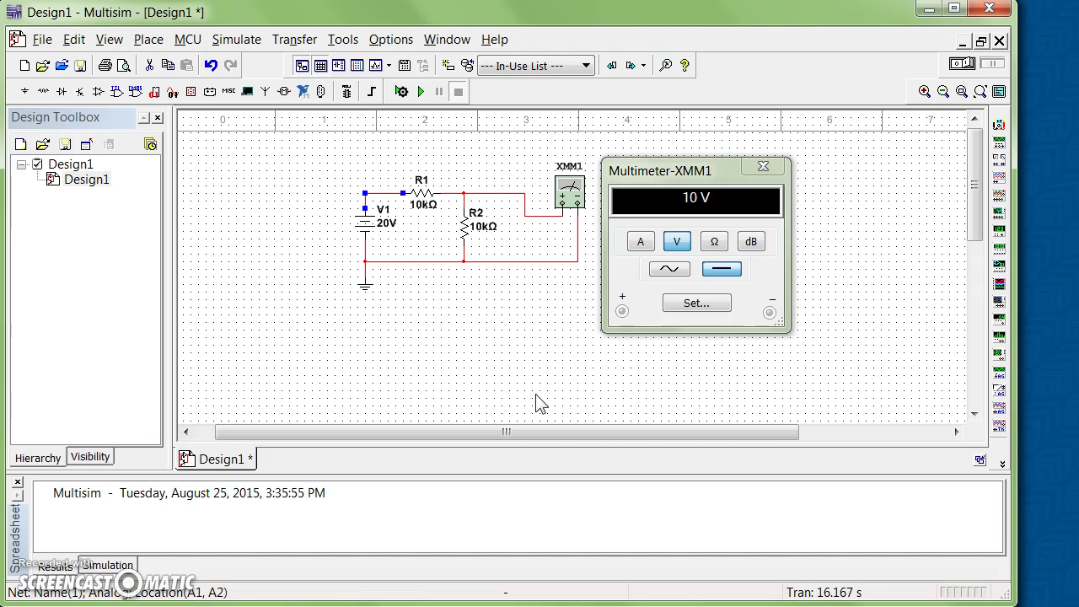
pyautogui.click(999, 126)
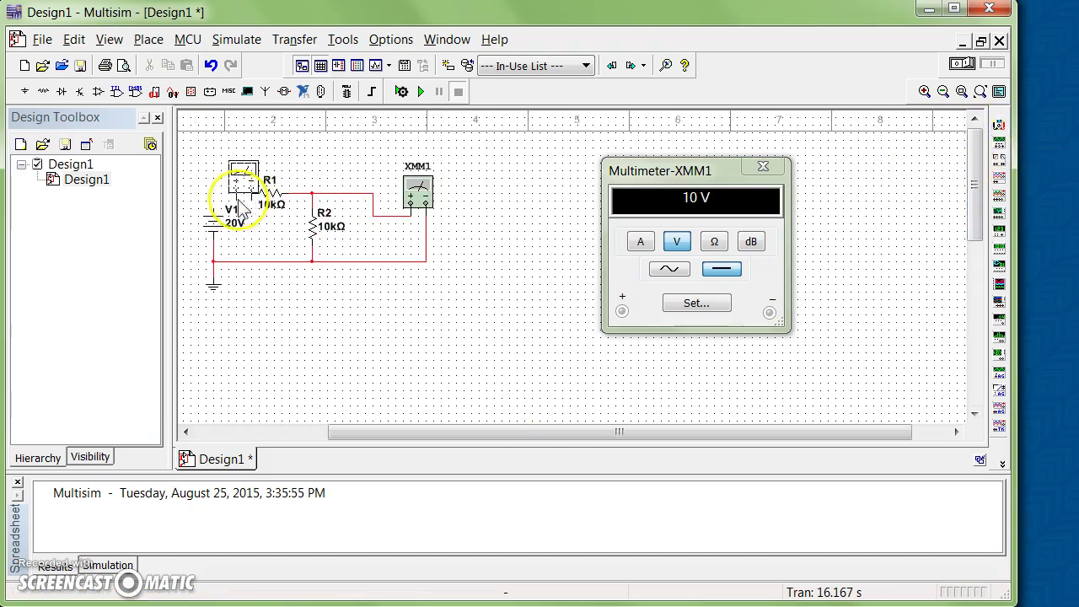
pyautogui.click(211, 190)
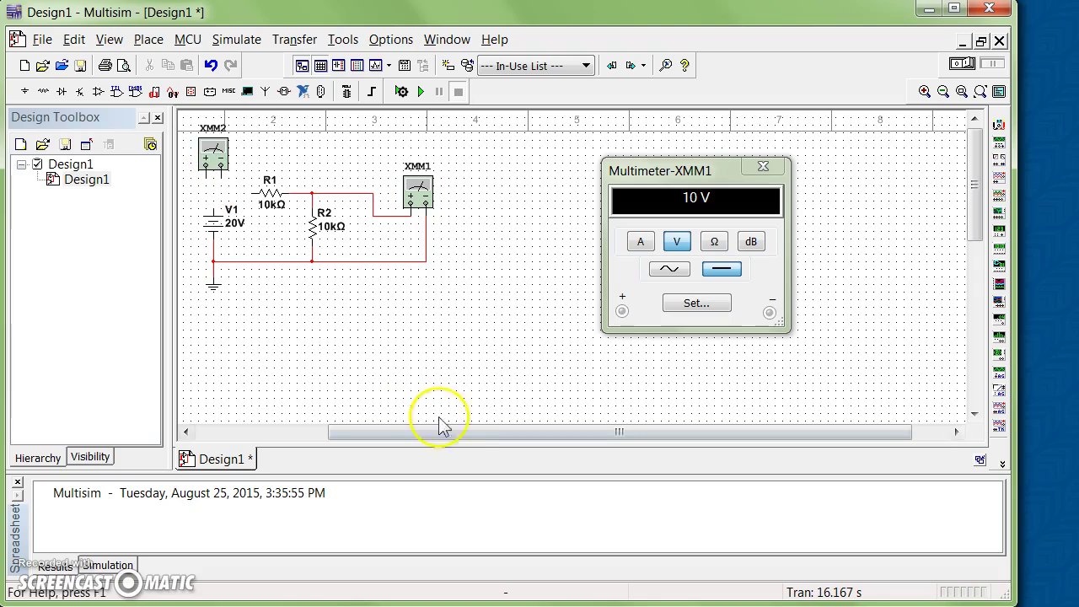
pyautogui.moveTo(437, 432); pyautogui.dragTo(310, 438)
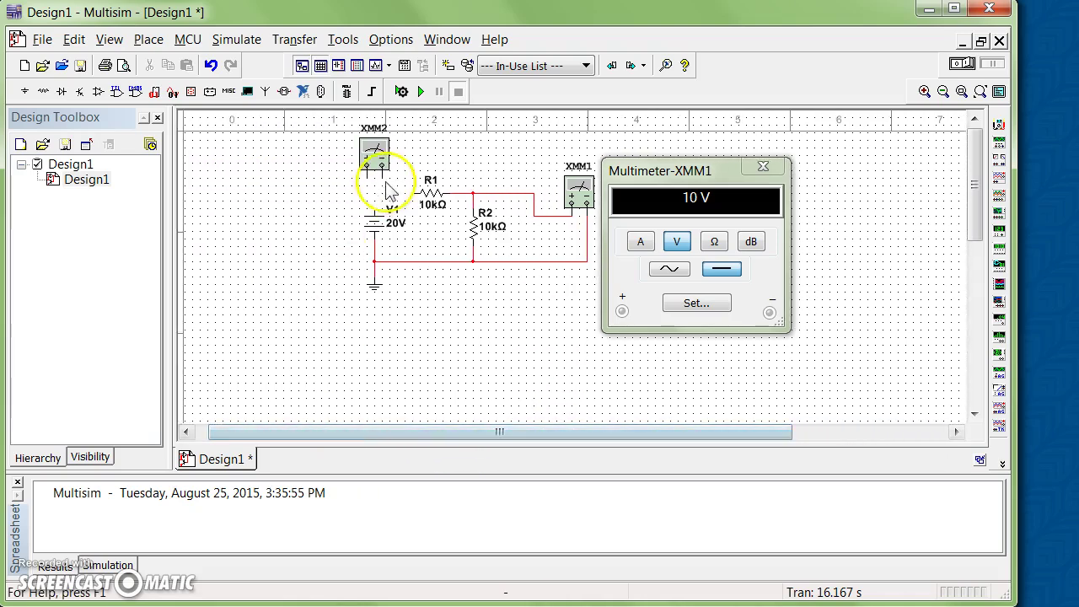
pyautogui.moveTo(375, 162); pyautogui.dragTo(346, 166)
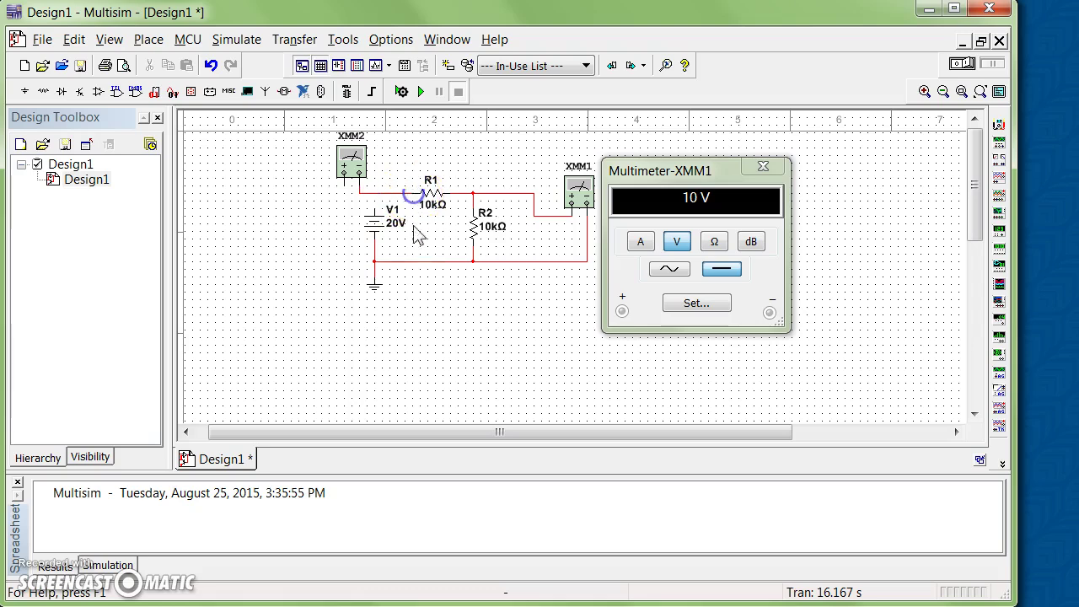
pyautogui.click(374, 218)
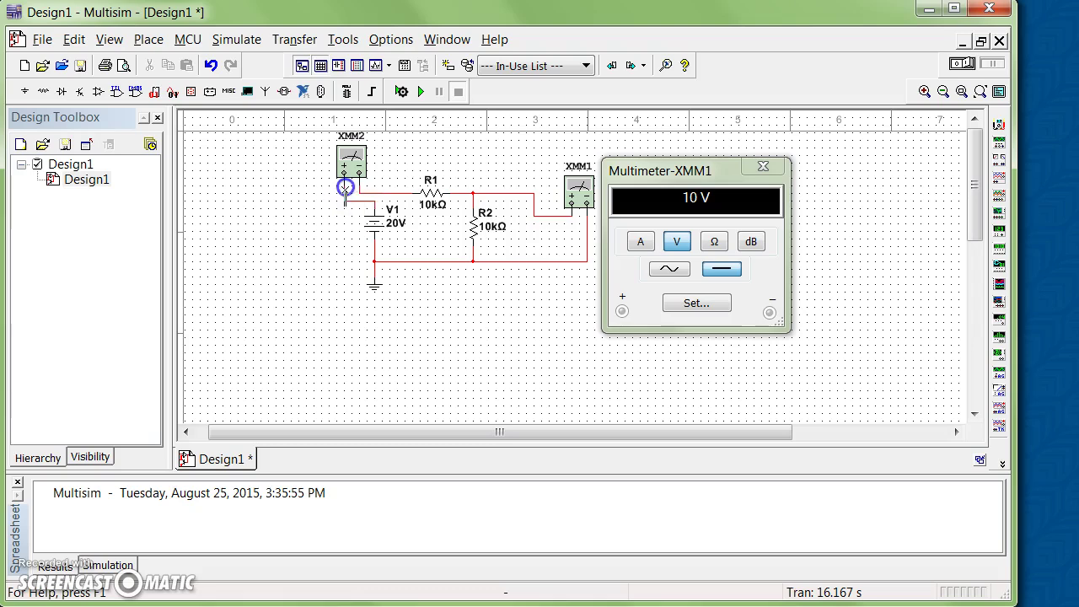
pyautogui.click(346, 187)
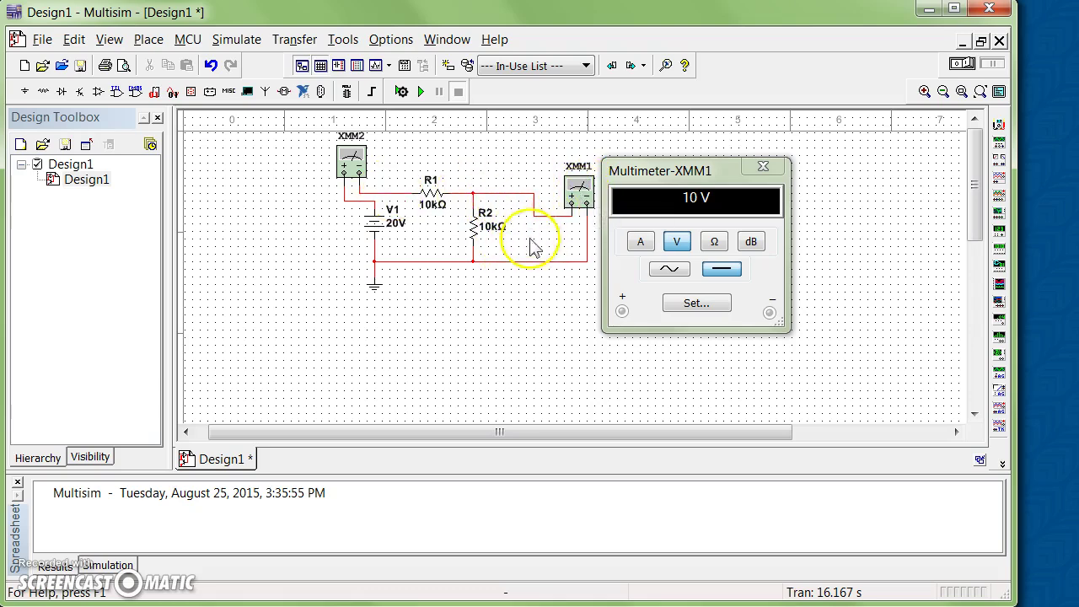
# Step: Open XMM2's readout and switch it to measure current
pyautogui.doubleClick(349, 162)
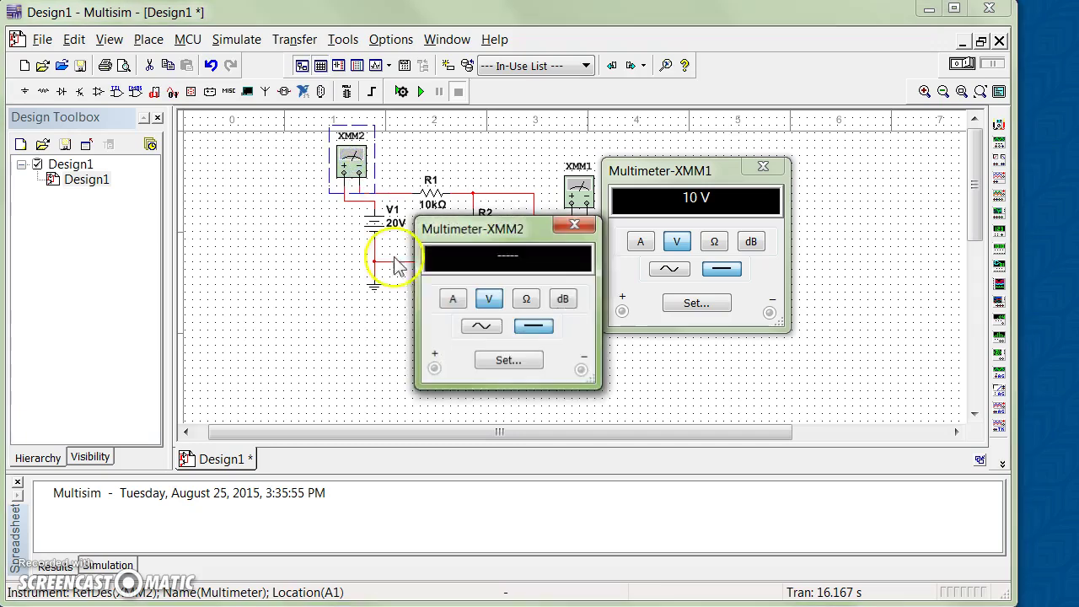
pyautogui.moveTo(491, 223); pyautogui.dragTo(211, 210)
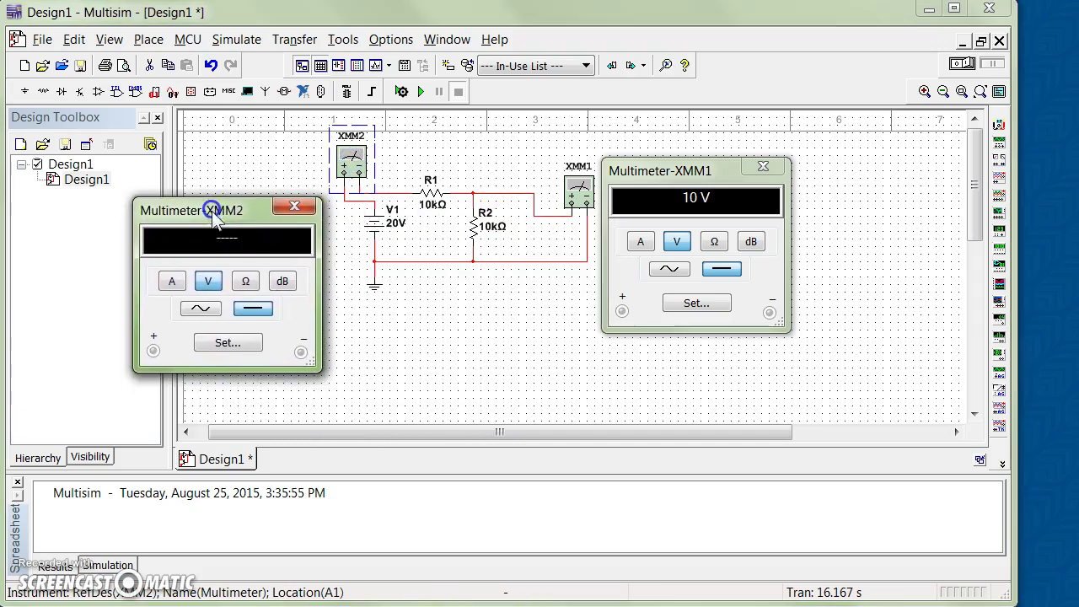
pyautogui.click(173, 284)
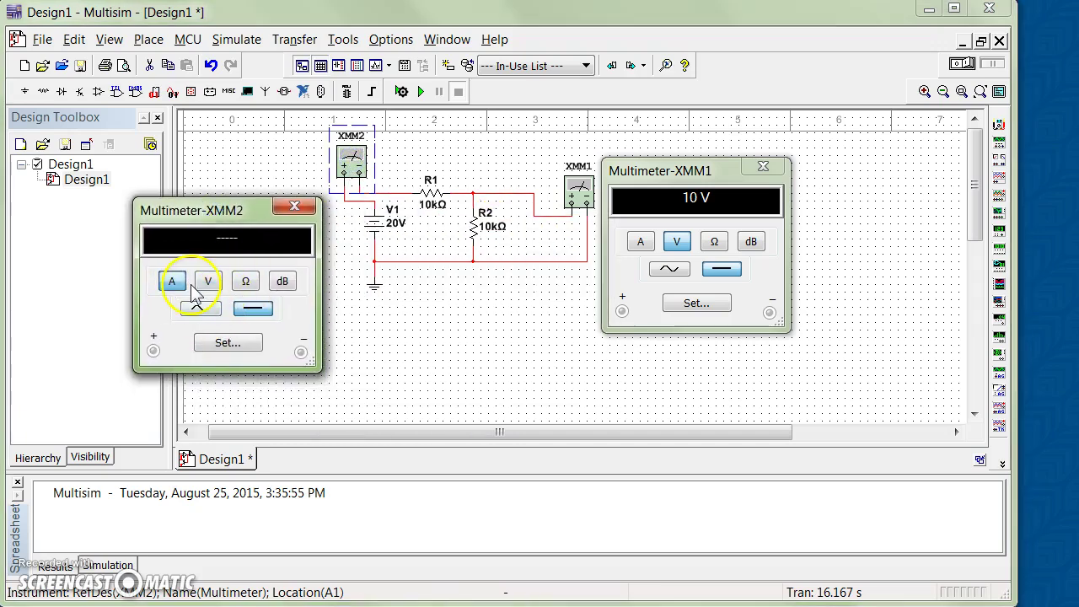
# Step: Simulate to get a 1.002 mA reading on XMM2, then select XMM1's upper lead for removal
pyautogui.click(421, 91)
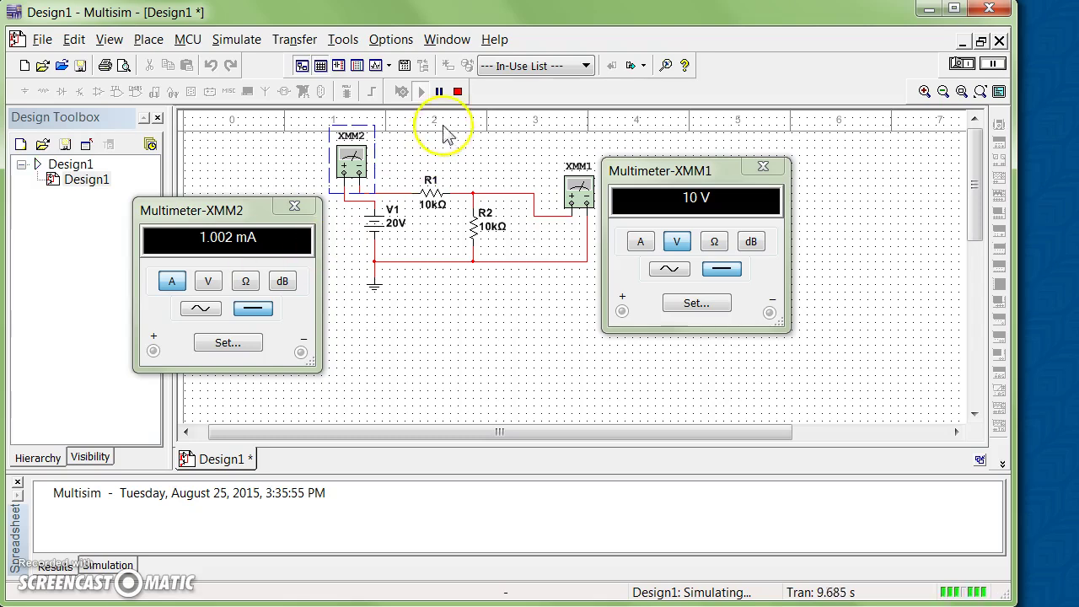
pyautogui.click(458, 92)
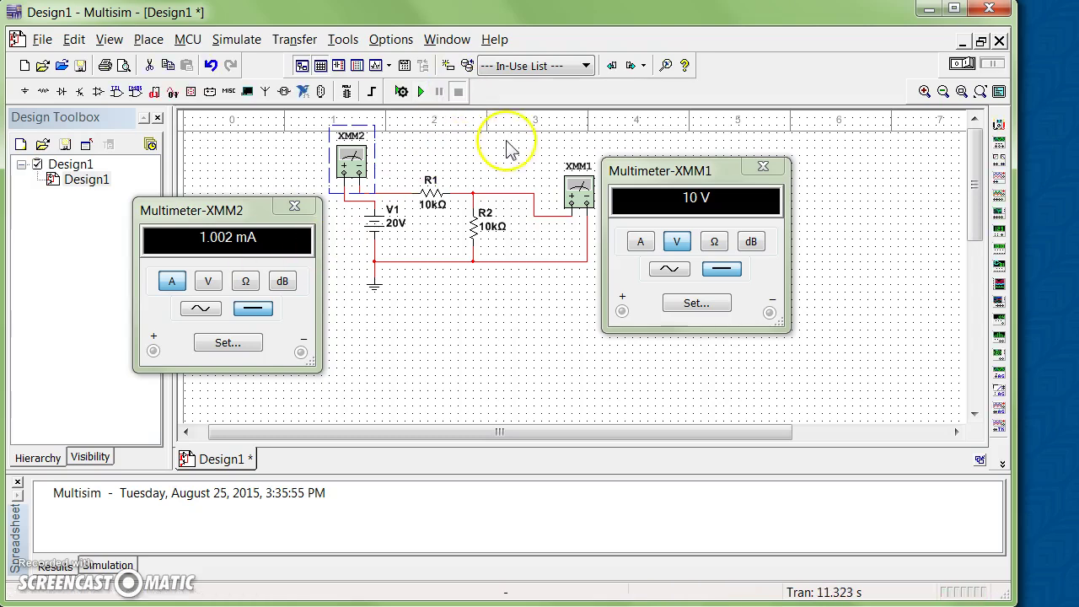
pyautogui.click(544, 216)
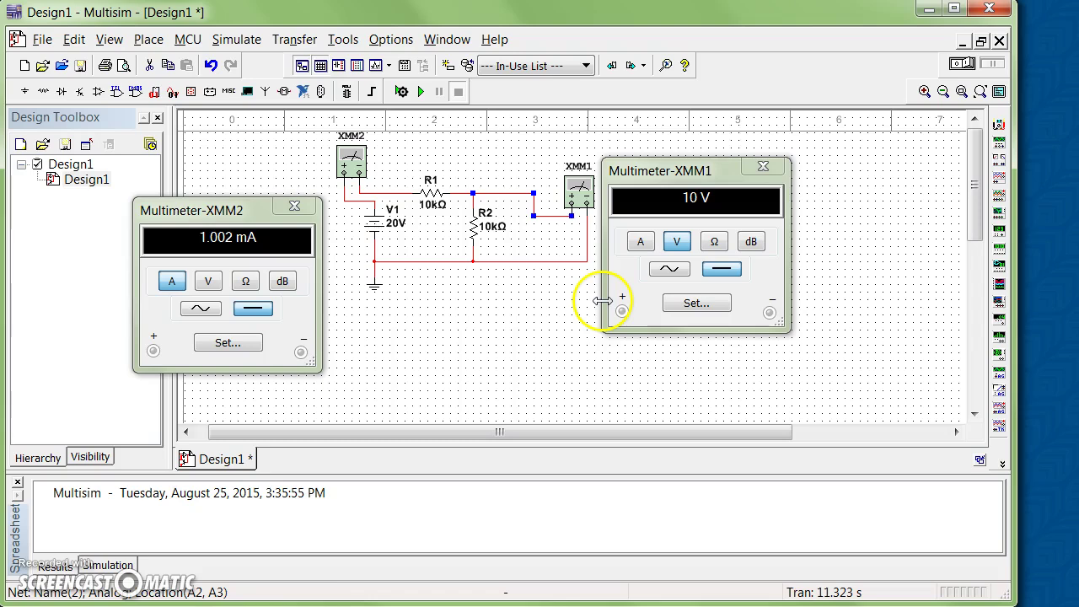
# Step: Remove XMM1's bottom wire and connect its positive lead to the bottom rail
pyautogui.click(574, 262)
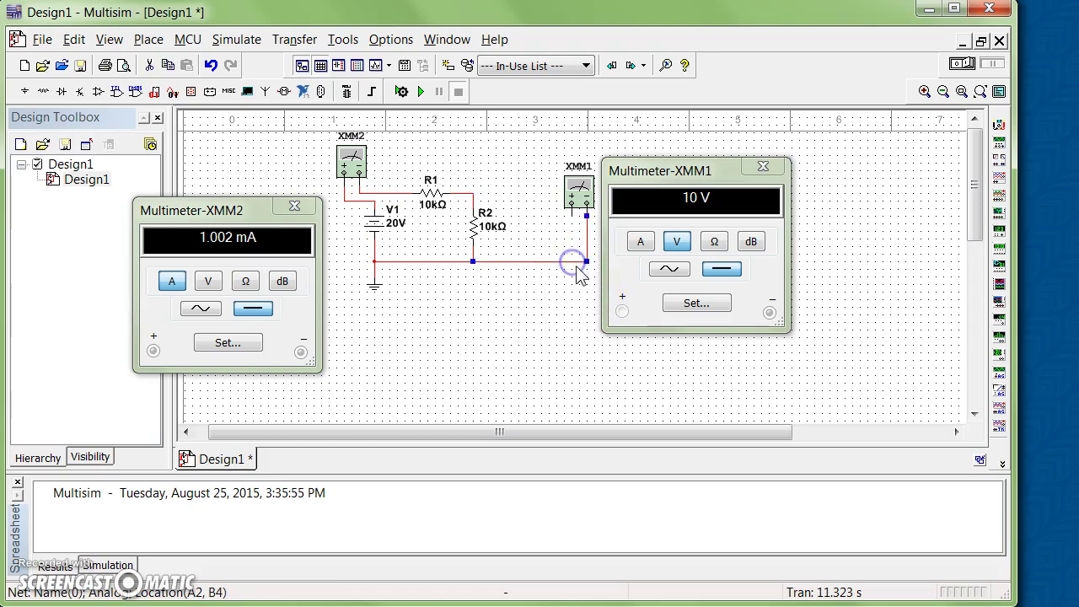
pyautogui.click(573, 217)
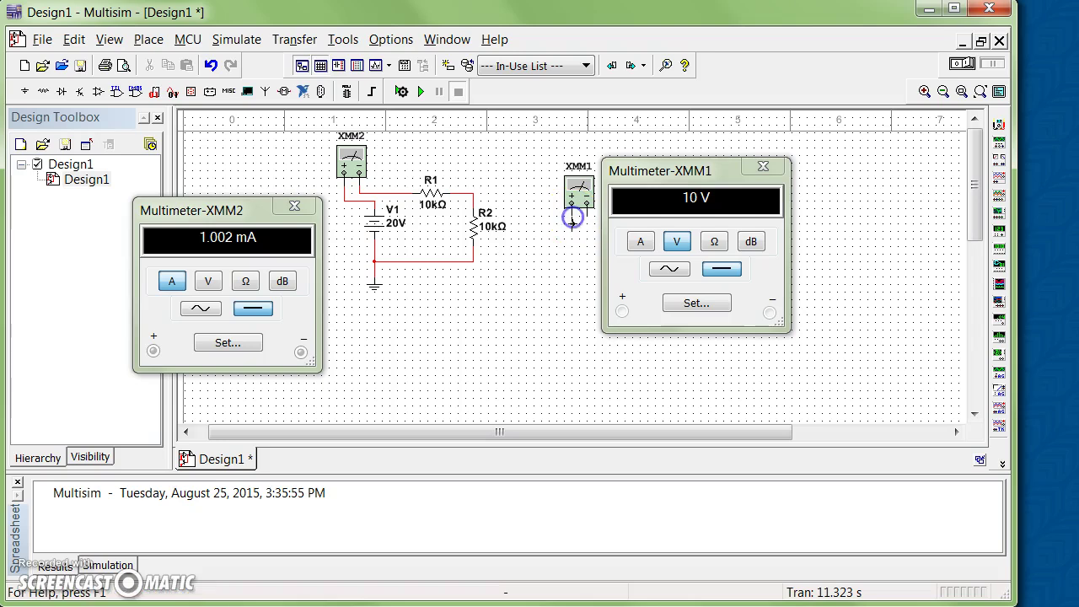
pyautogui.click(474, 262)
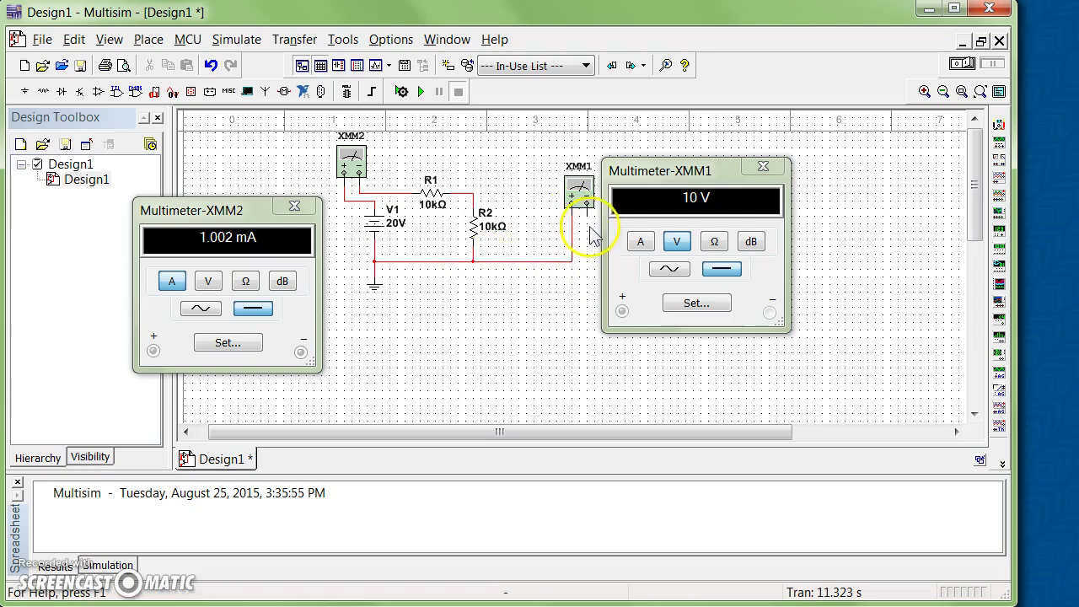
pyautogui.moveTo(636, 172); pyautogui.dragTo(675, 176)
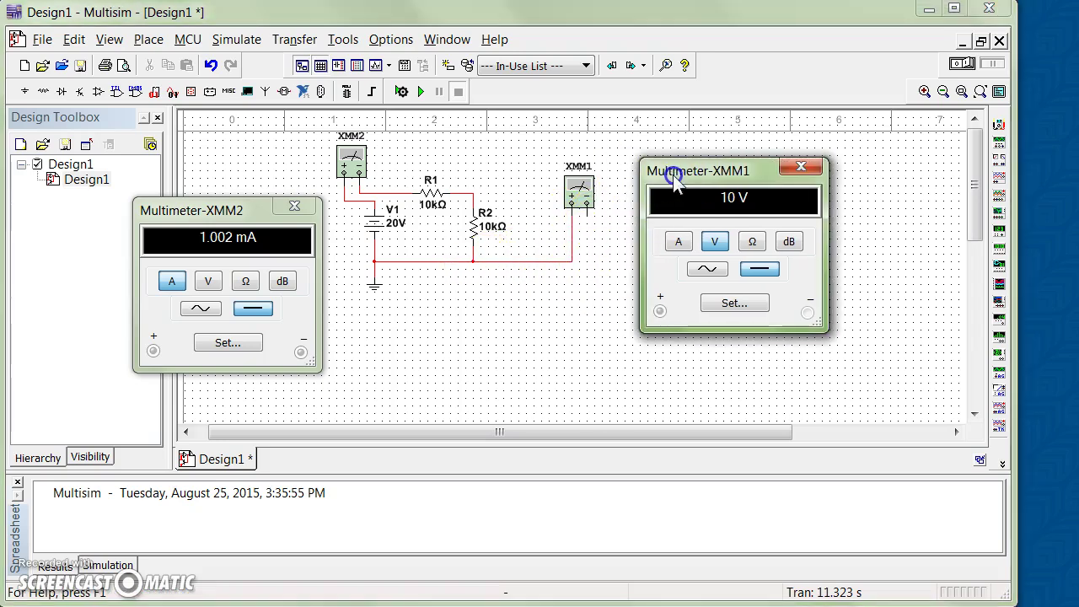
# Step: Connect XMM1's negative lead to the R1/R2 junction and simulate for a -10 V reading
pyautogui.click(587, 217)
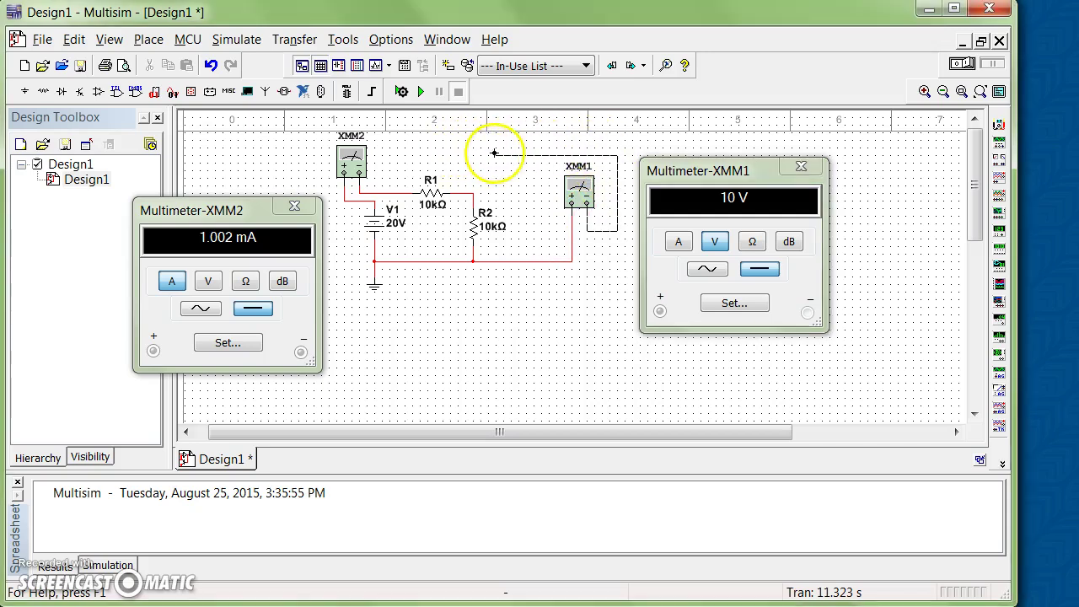
pyautogui.click(477, 156)
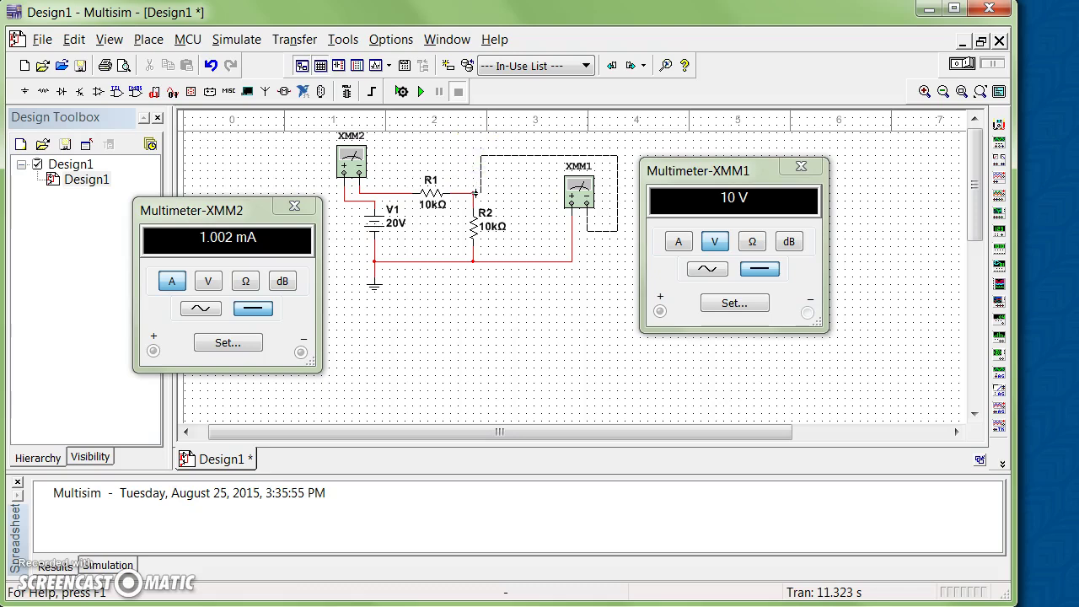
pyautogui.click(421, 91)
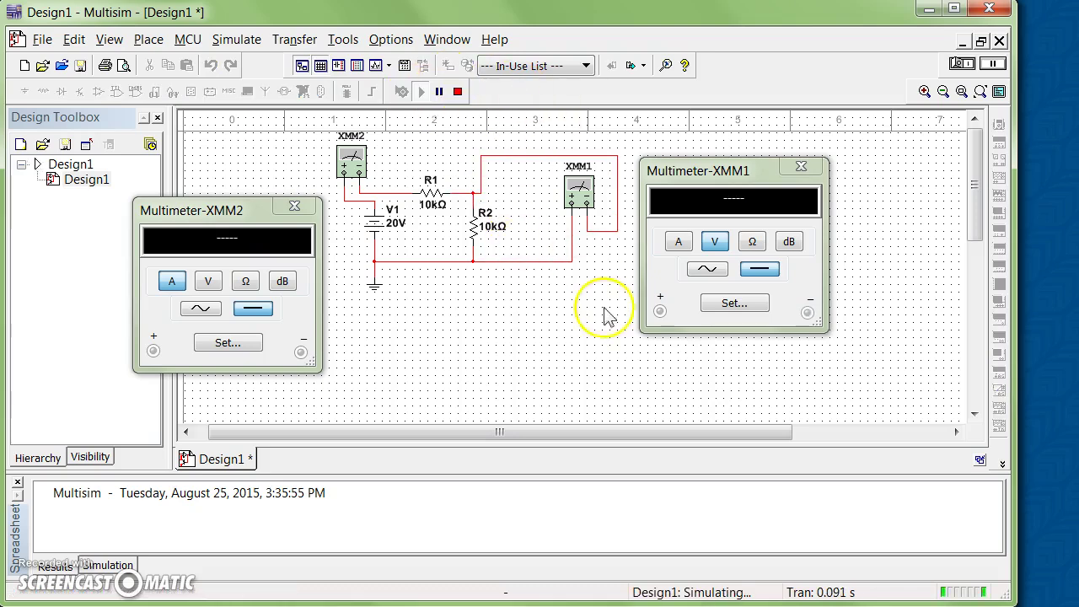
pyautogui.click(714, 242)
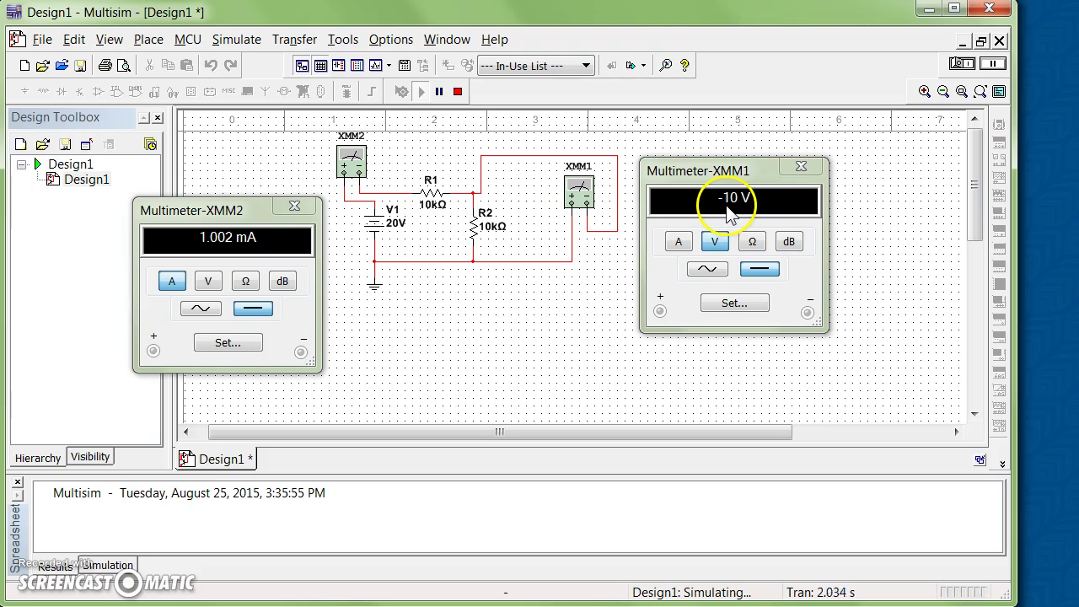
pyautogui.click(458, 91)
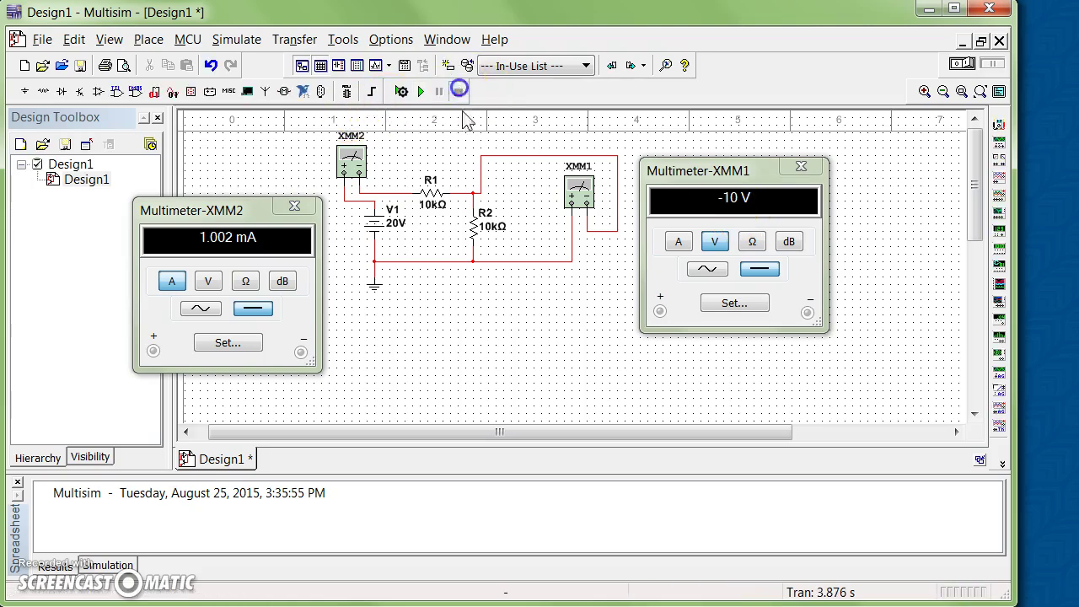
pyautogui.click(42, 40)
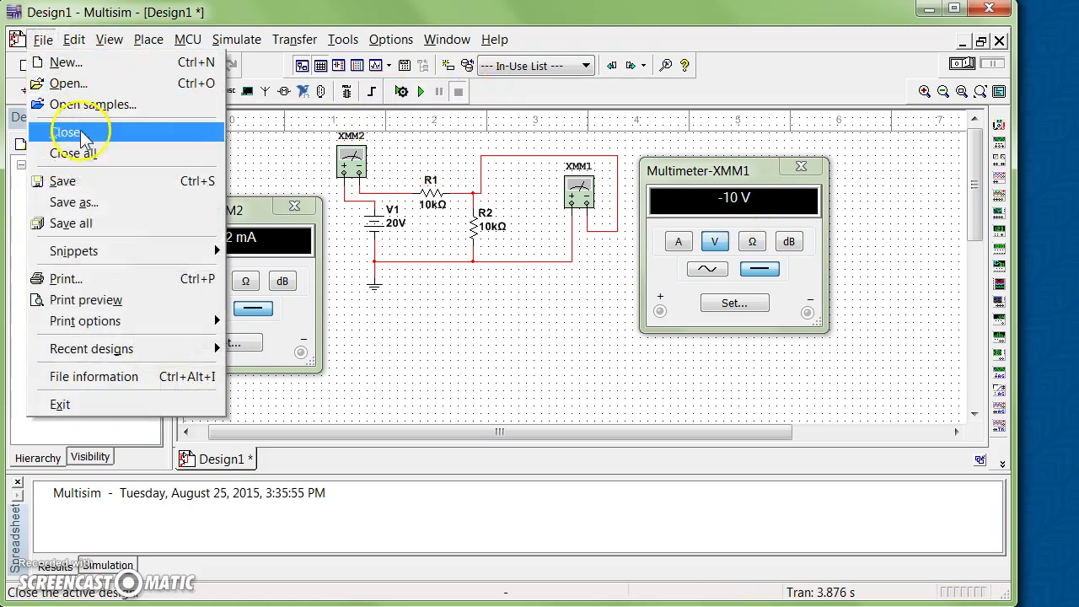
pyautogui.click(516, 329)
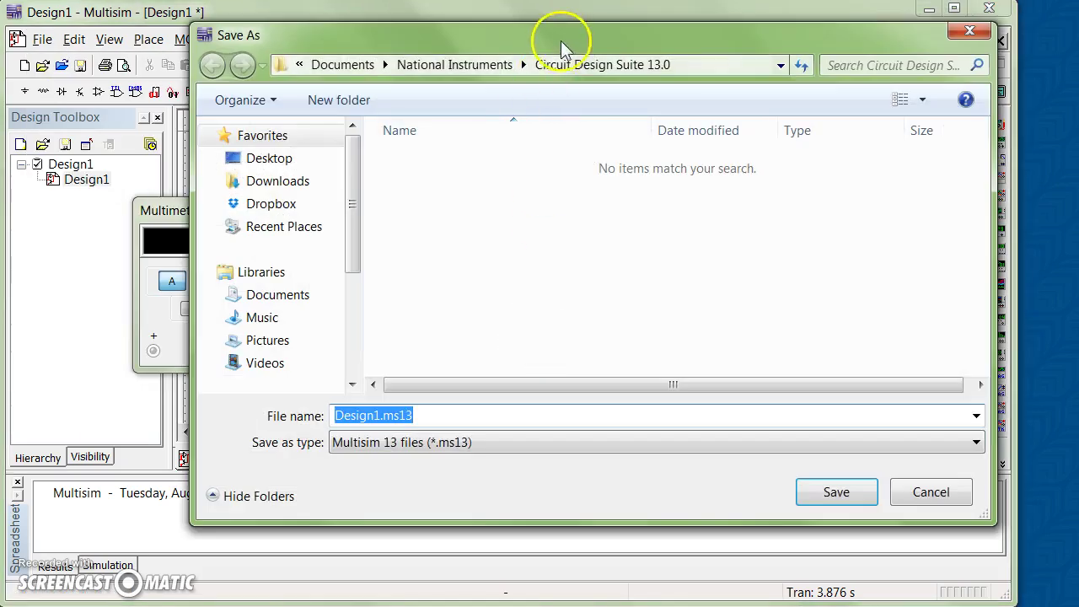
pyautogui.moveTo(559, 25); pyautogui.dragTo(599, 40)
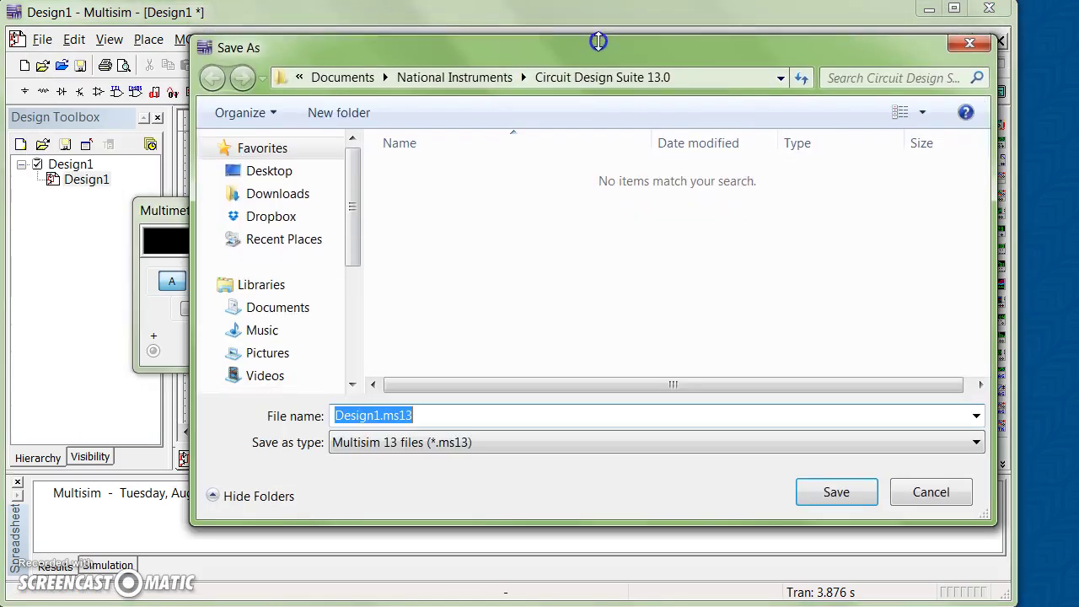
pyautogui.click(270, 170)
pyautogui.click(951, 494)
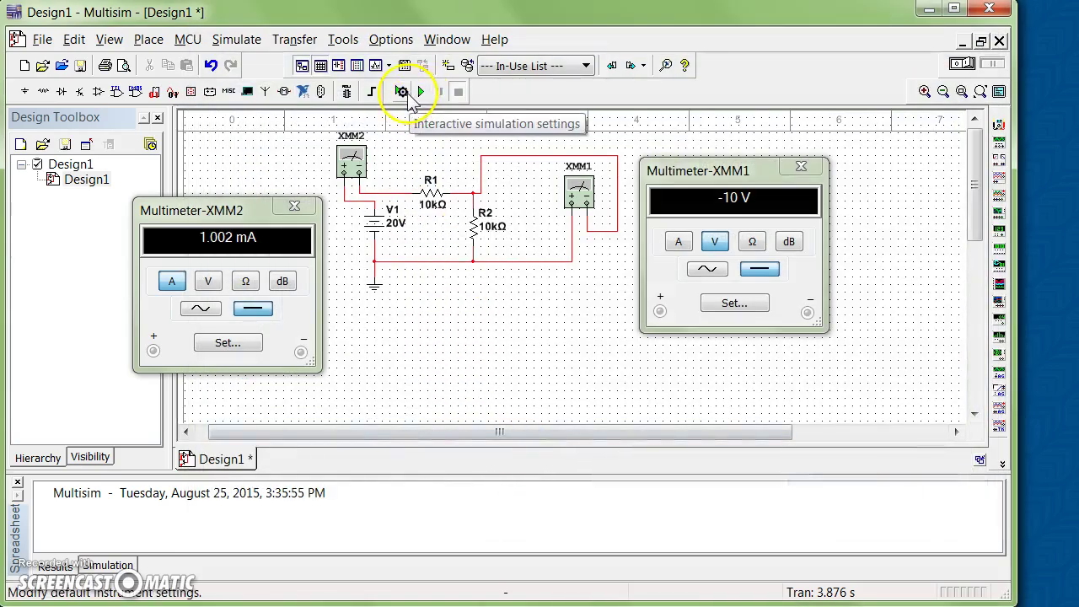
pyautogui.click(359, 67)
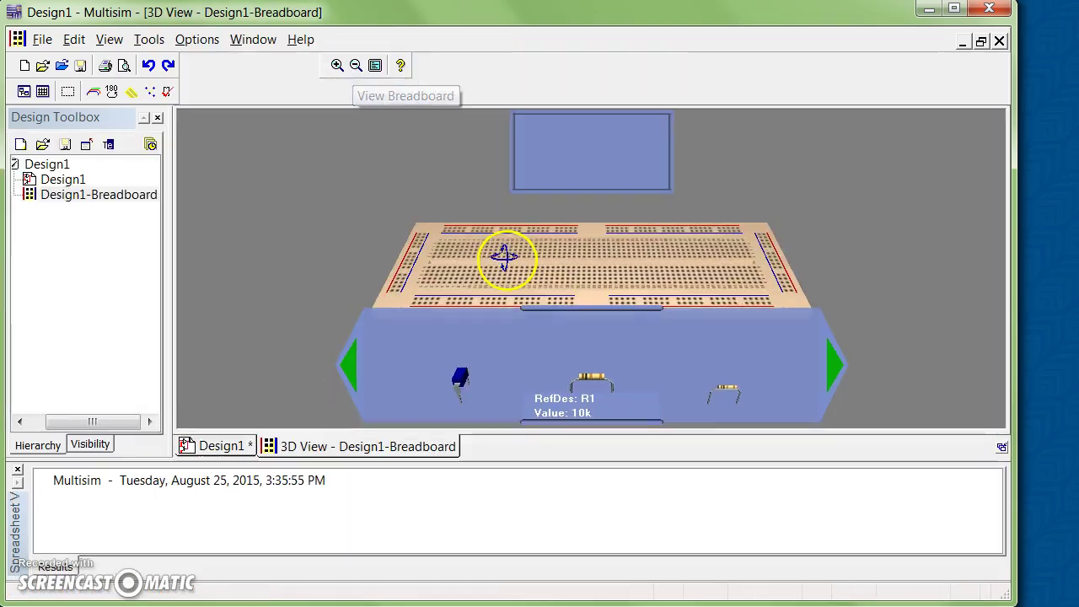
pyautogui.moveTo(602, 371)
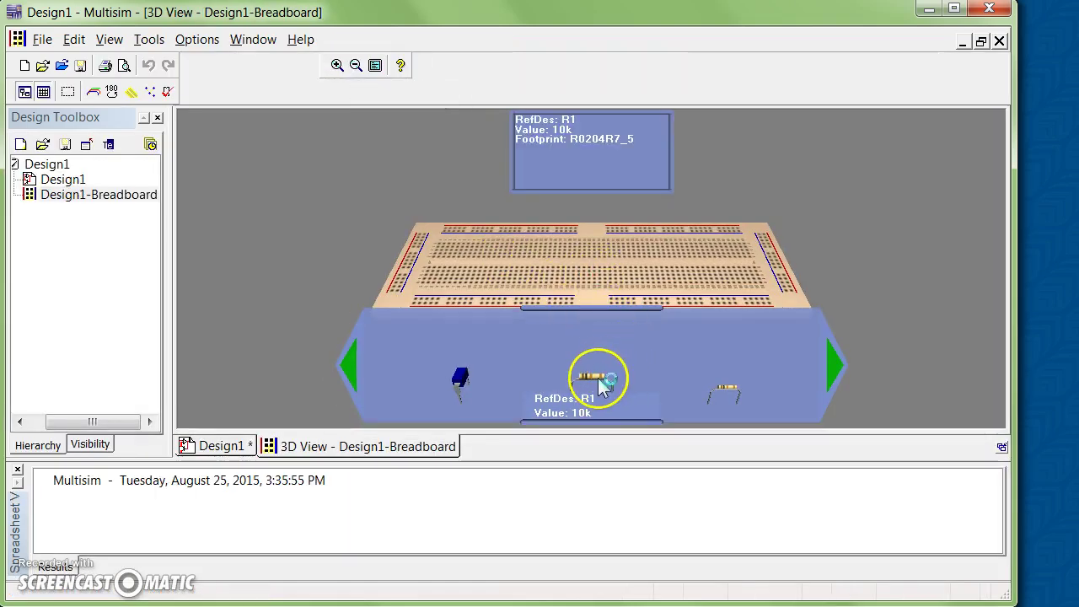
pyautogui.moveTo(602, 362); pyautogui.dragTo(568, 276)
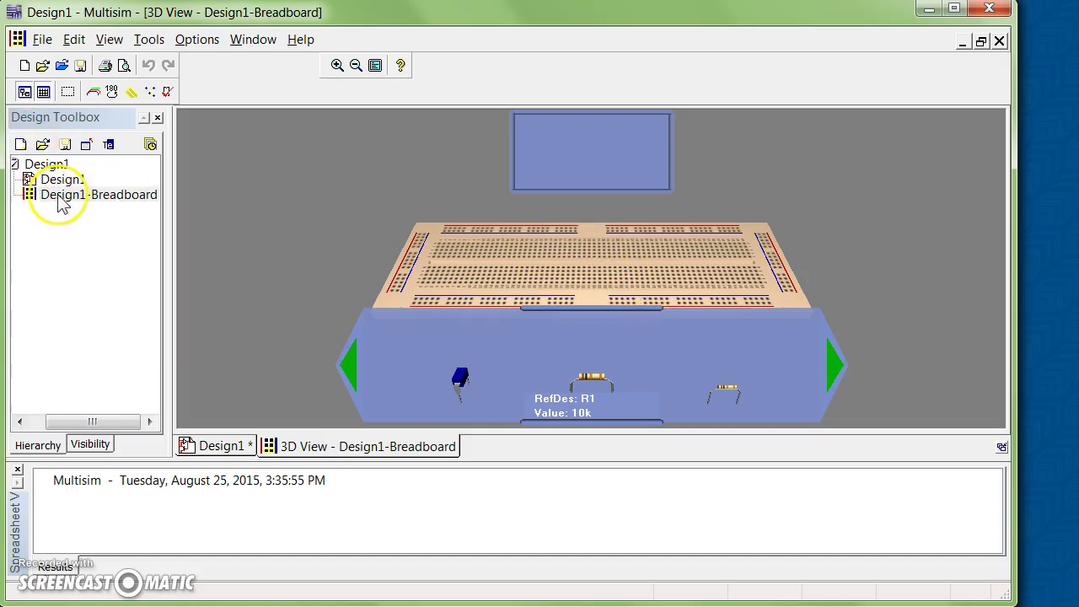
pyautogui.moveTo(105, 209)
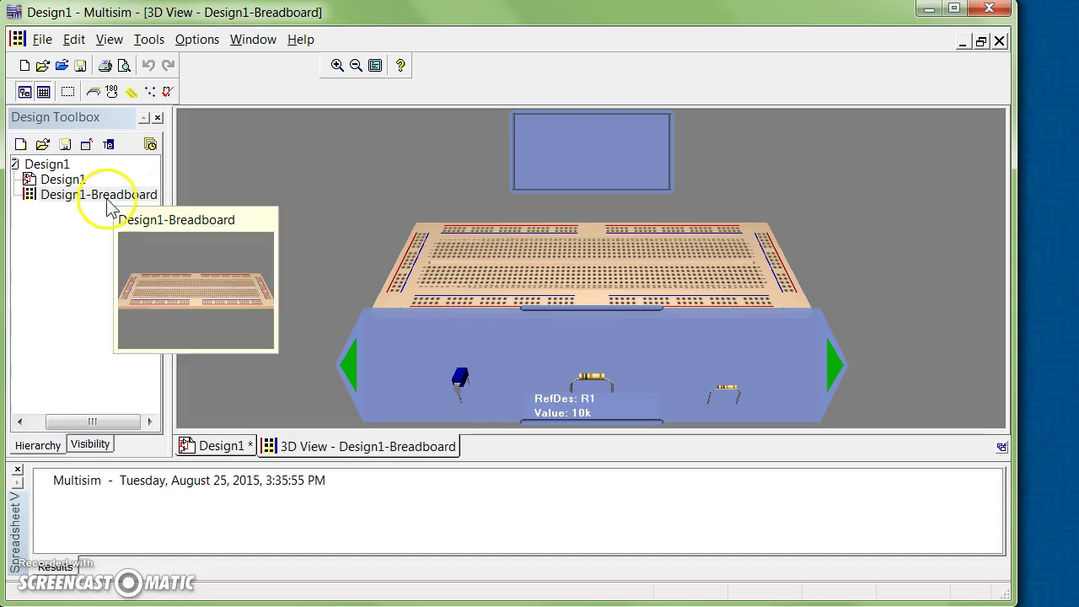
pyautogui.rightClick(93, 196)
pyautogui.click(71, 194)
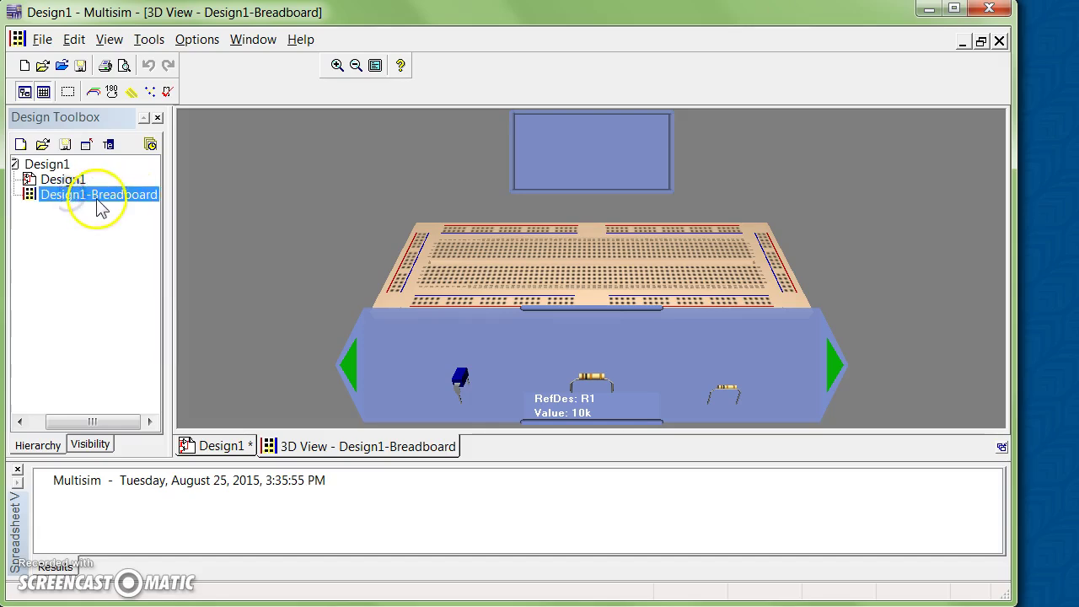
pyautogui.rightClick(94, 196)
pyautogui.click(155, 272)
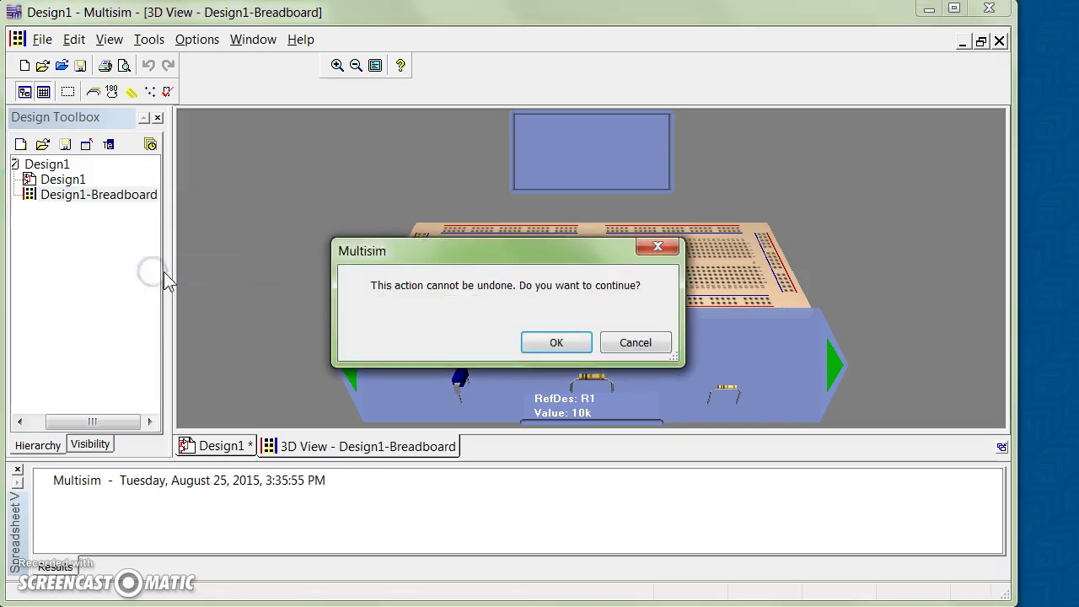
pyautogui.click(549, 344)
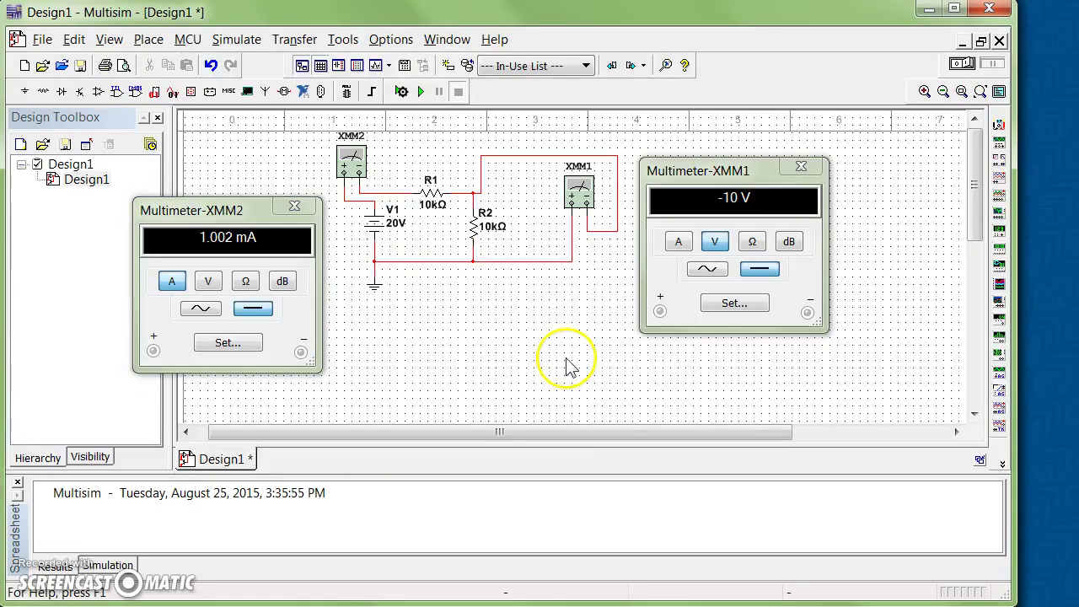